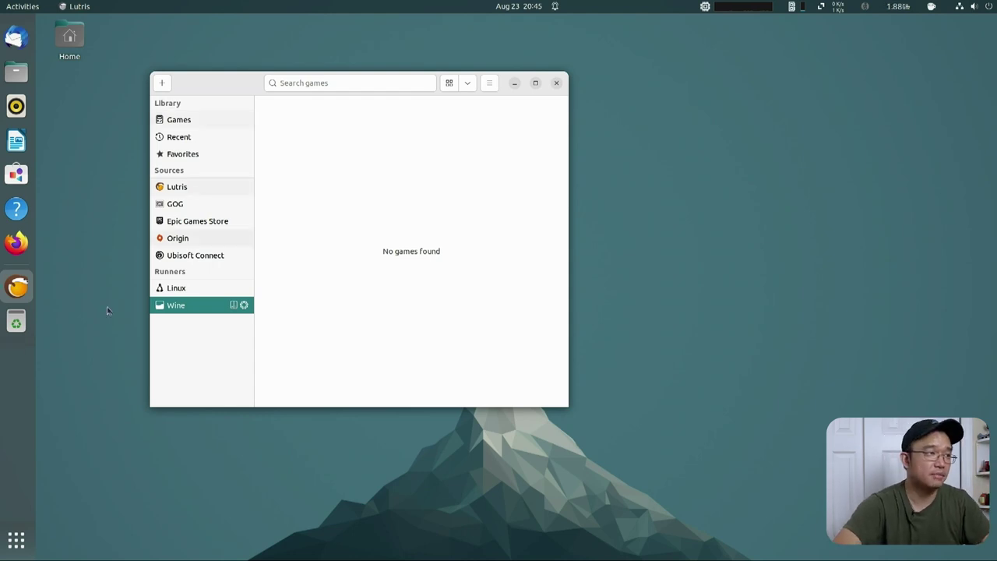
Look through the Wine version manager's list down to the lutris-GE-Proton7 builds, and close it.
{"action": "left_click_drag", "start_coordinate": [222, 102], "coordinate": [283, 116]}
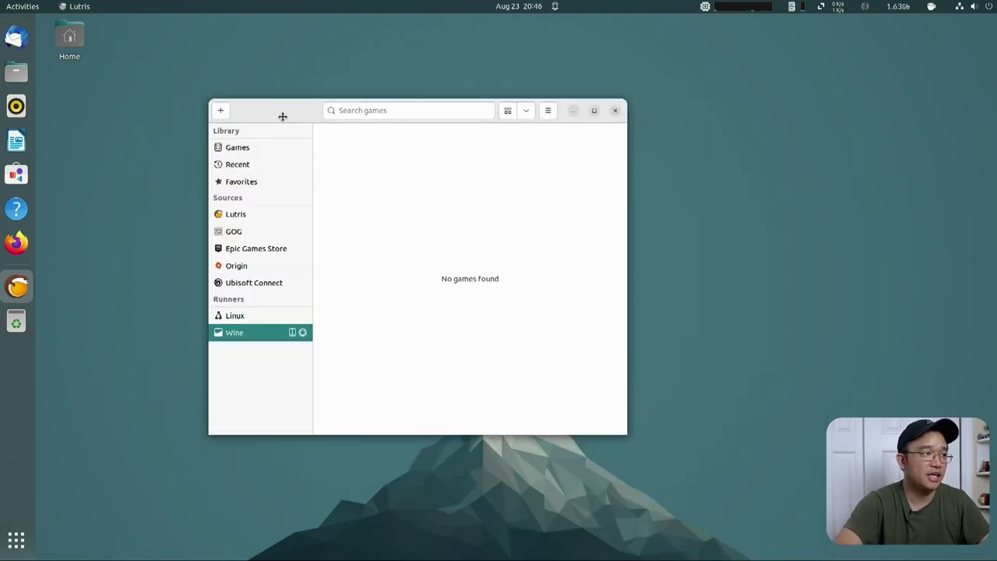
{"action": "left_click", "coordinate": [292, 332]}
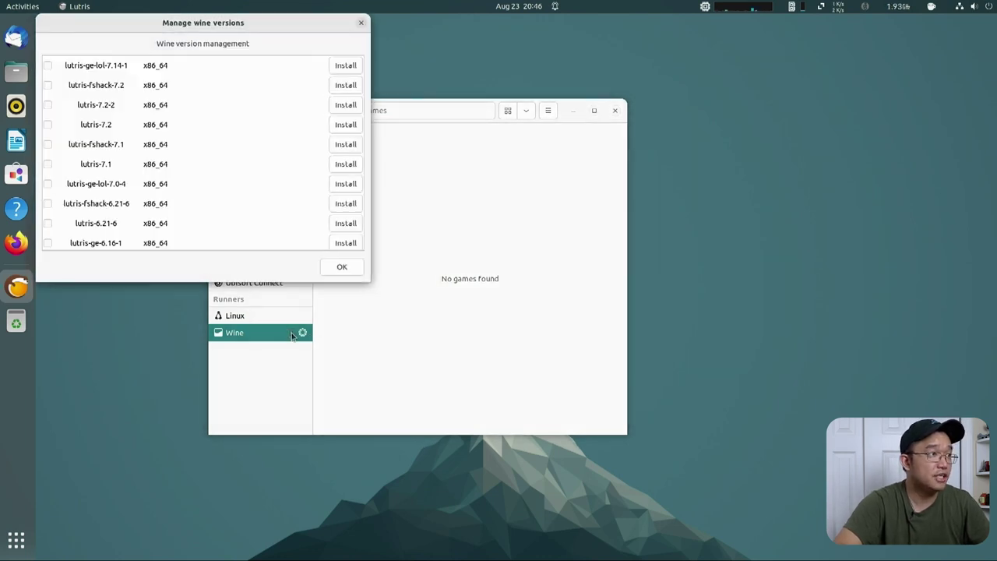
{"action": "scroll", "coordinate": [218, 125], "scroll_direction": "down", "scroll_amount": 3}
{"action": "scroll", "coordinate": [219, 136], "scroll_direction": "down", "scroll_amount": 8}
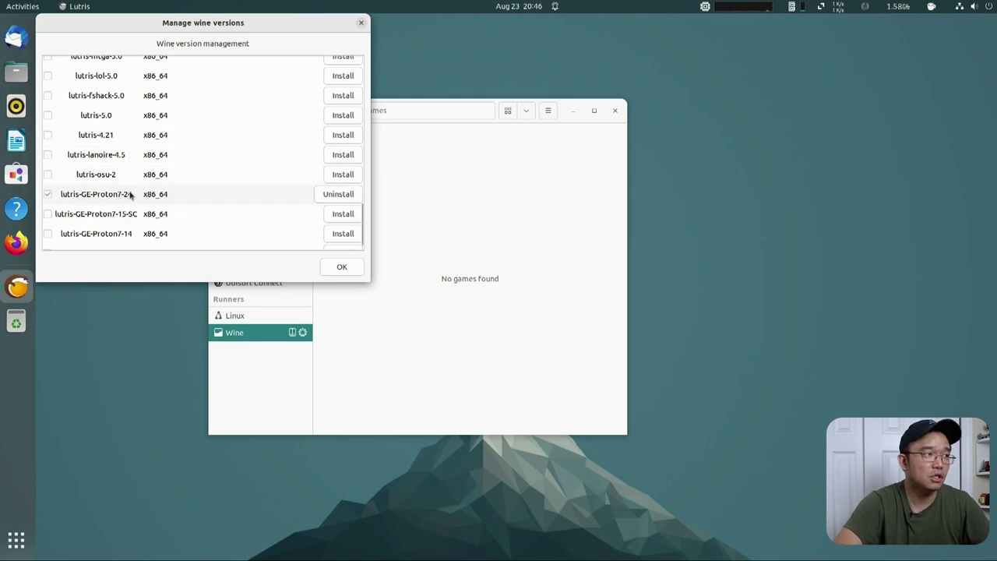
{"action": "key", "text": "Escape"}
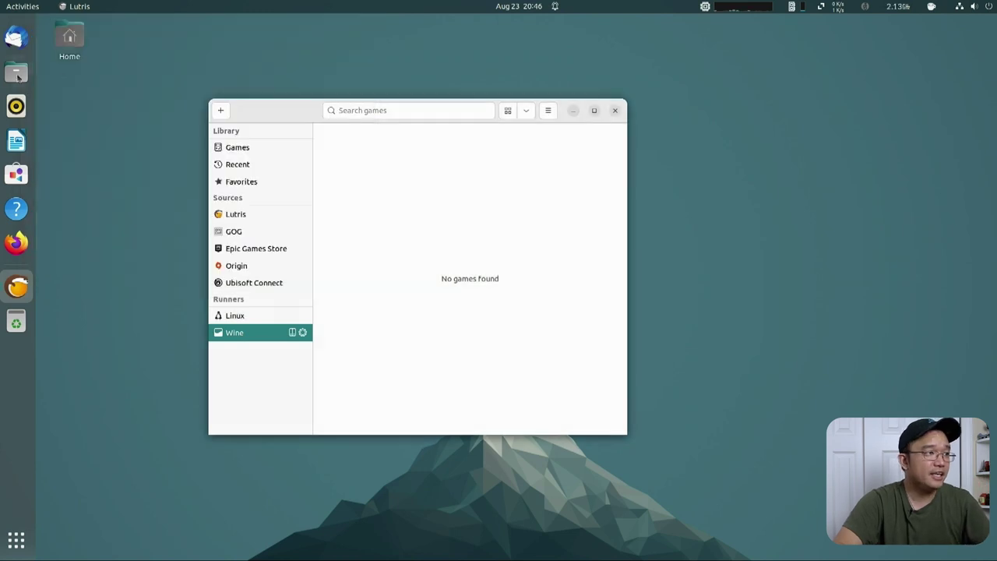
Search the Lutris website's community installers for "are you smarter than", and close the search.
{"action": "left_click", "coordinate": [222, 114]}
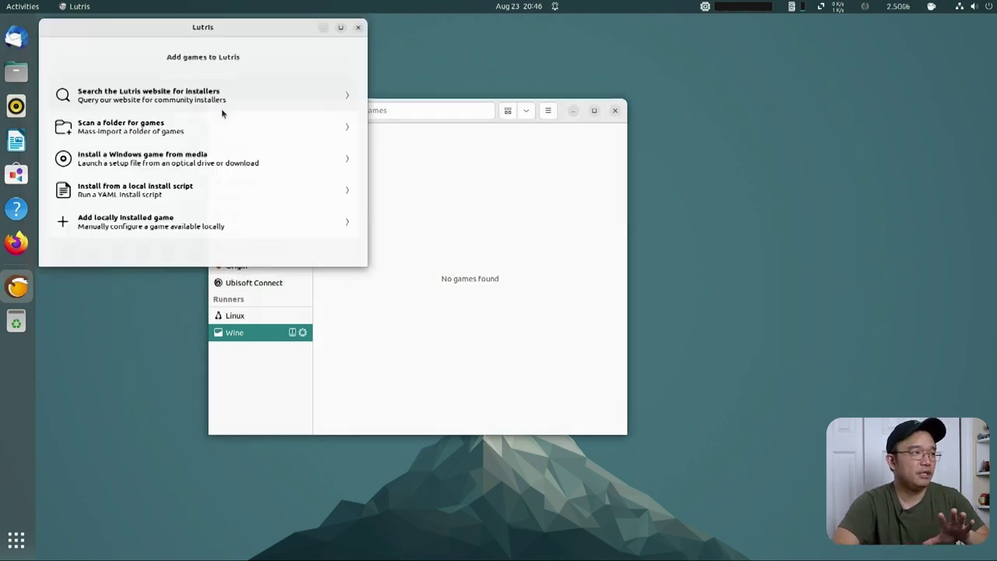
{"action": "left_click_drag", "start_coordinate": [222, 26], "coordinate": [531, 74]}
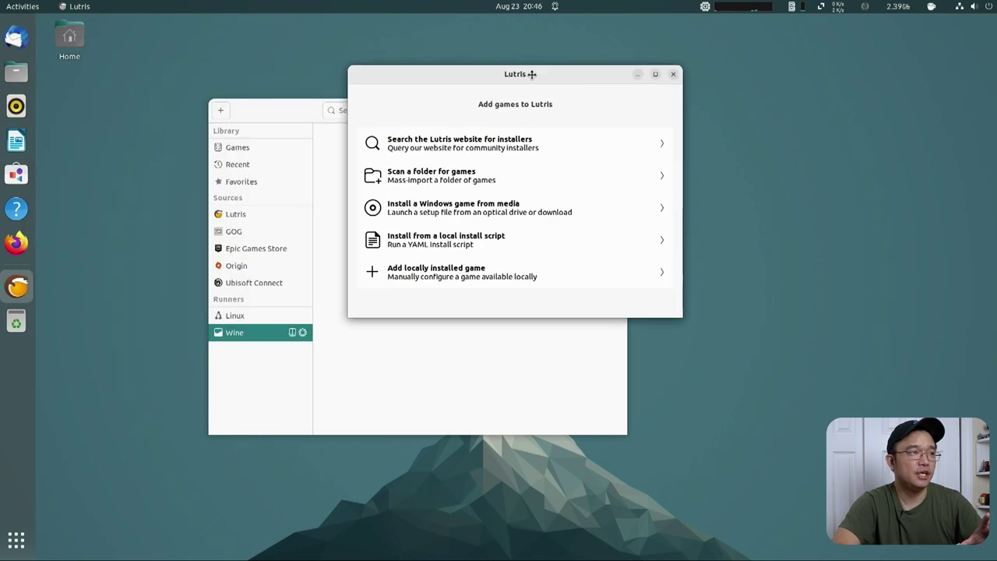
{"action": "left_click", "coordinate": [525, 151]}
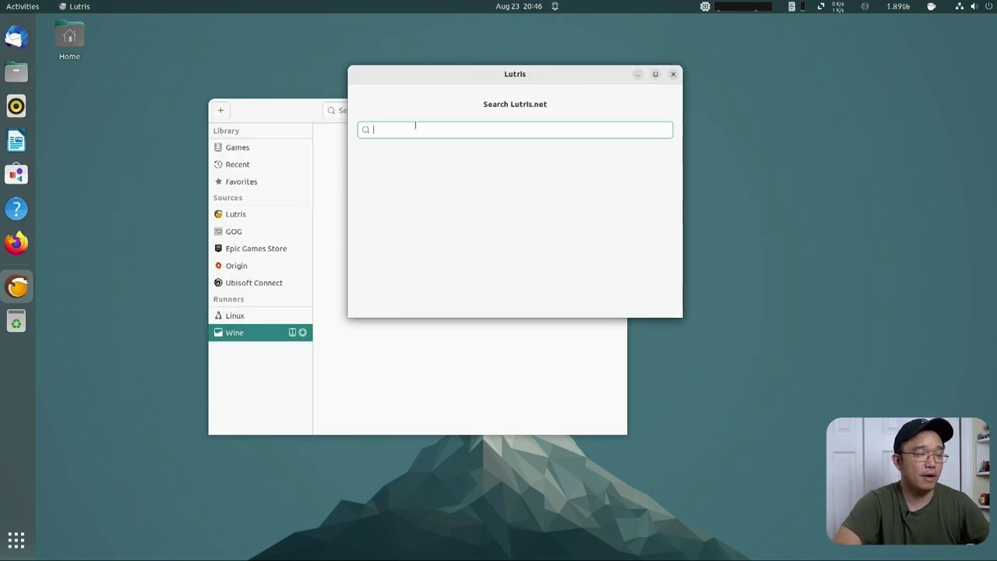
{"action": "type", "text": "a"}
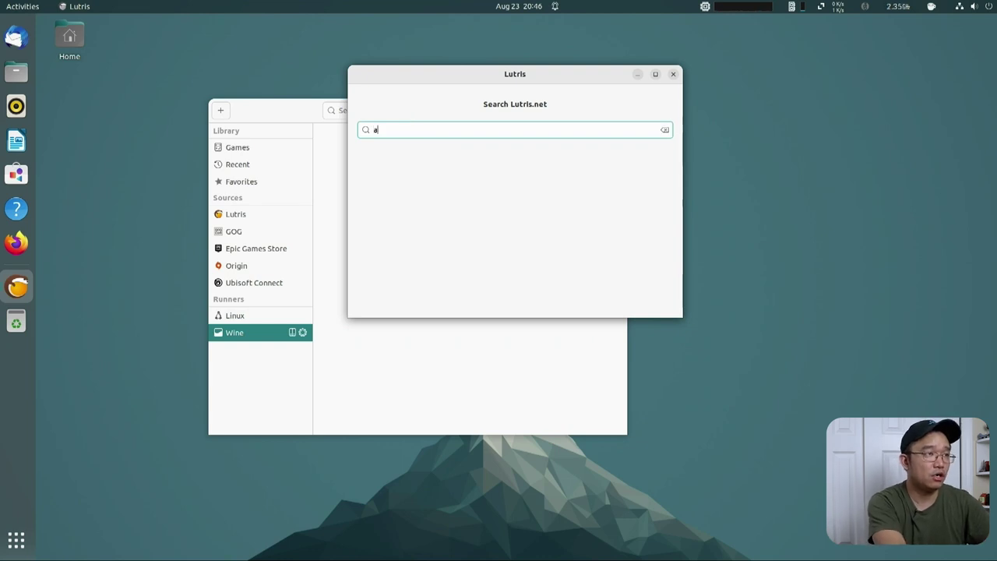
{"action": "type", "text": "re you smarter"}
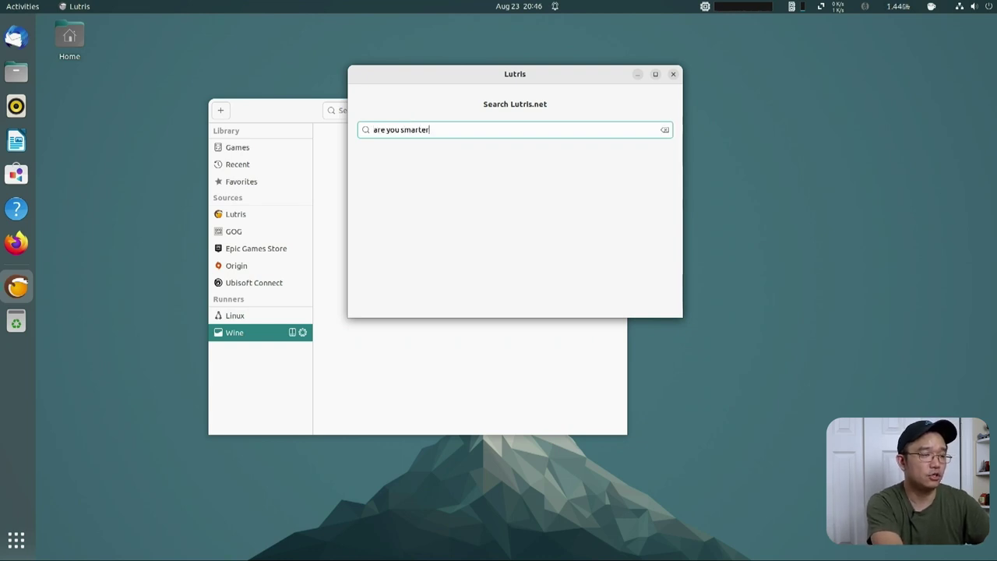
{"action": "type", "text": " than"}
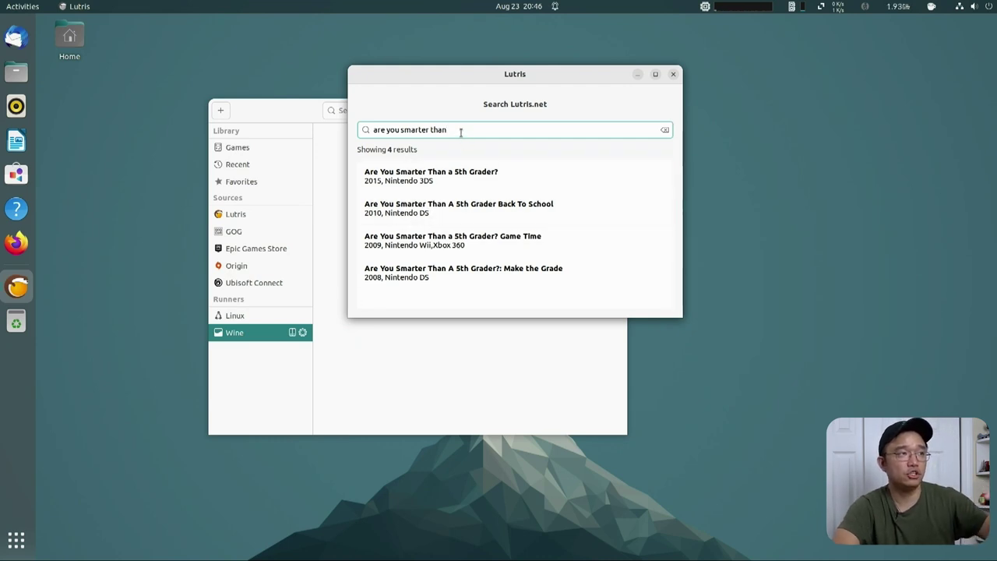
{"action": "key", "text": "ctrl+a"}
{"action": "key", "text": "BackSpace"}
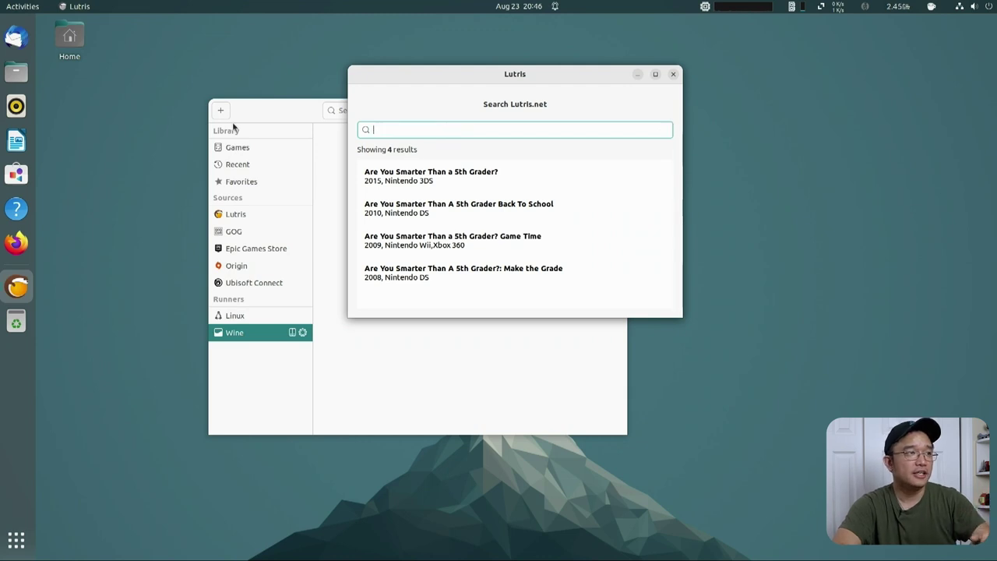
{"action": "left_click", "coordinate": [673, 74]}
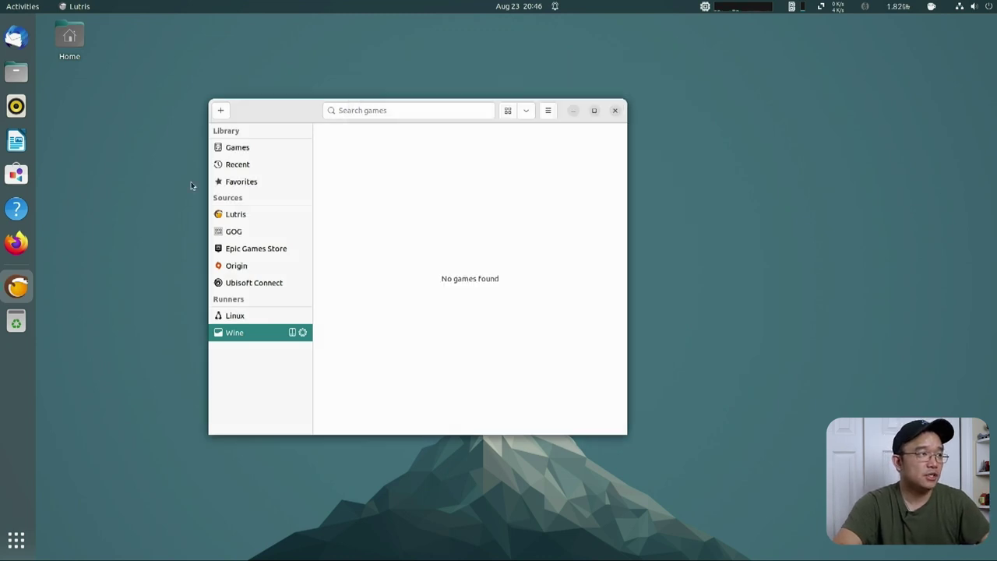
Start installing a Windows game from media with the game name "Are You Smarter Than a 5th Grader".
{"action": "left_click", "coordinate": [221, 112]}
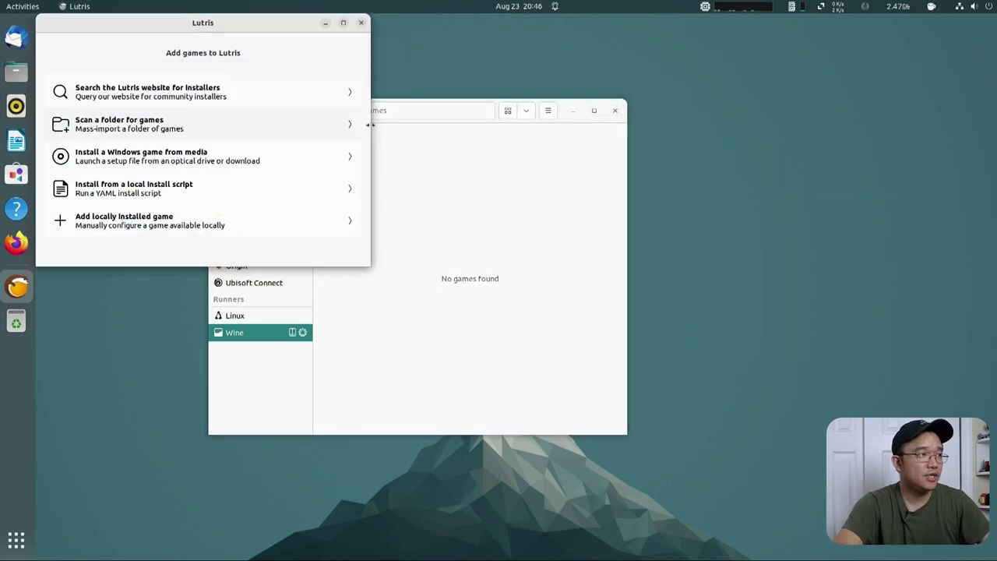
{"action": "left_click", "coordinate": [184, 161]}
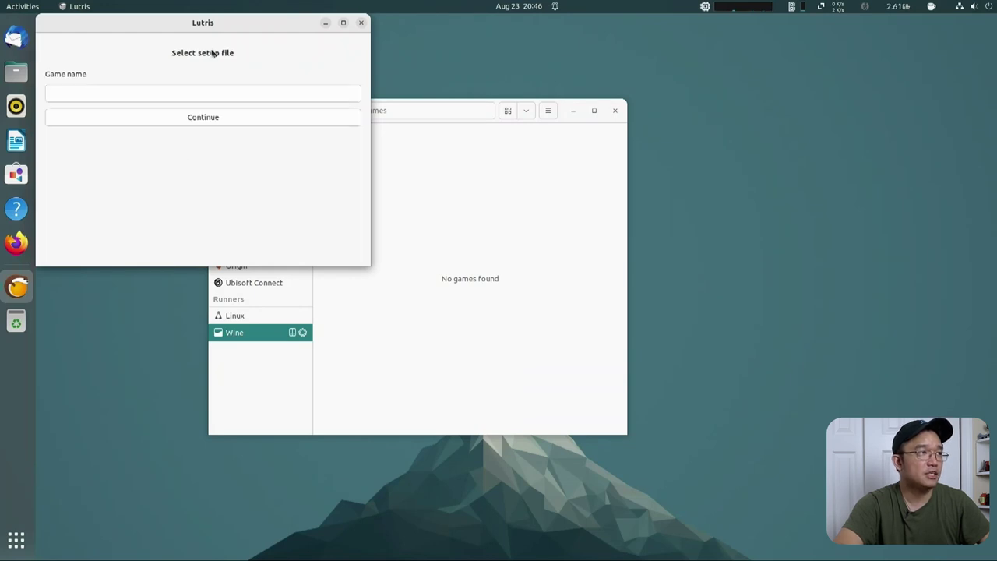
{"action": "left_click_drag", "start_coordinate": [229, 29], "coordinate": [528, 58]}
{"action": "left_click", "coordinate": [440, 123]}
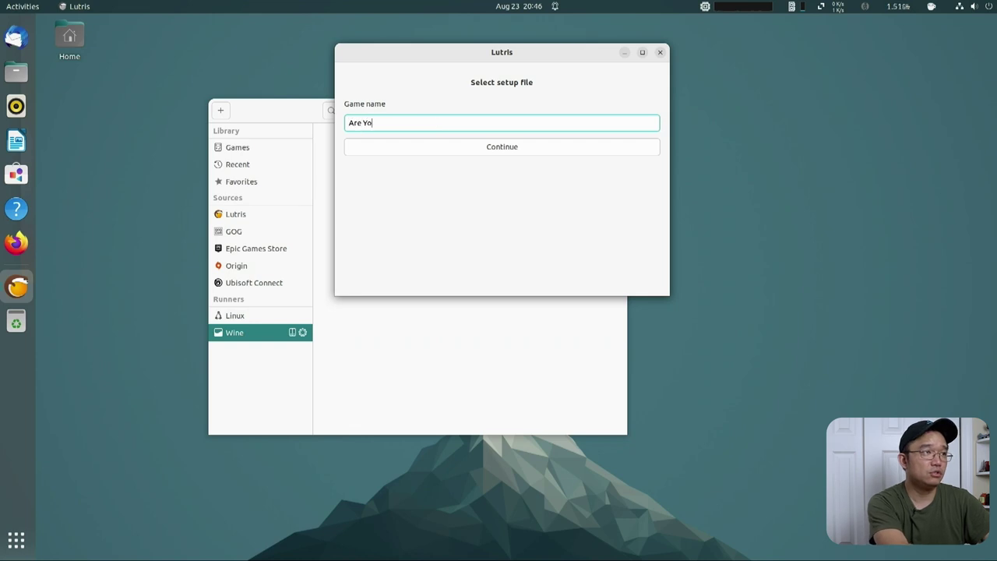
{"action": "type", "text": "Are You Smarter Than a 5th Gr"}
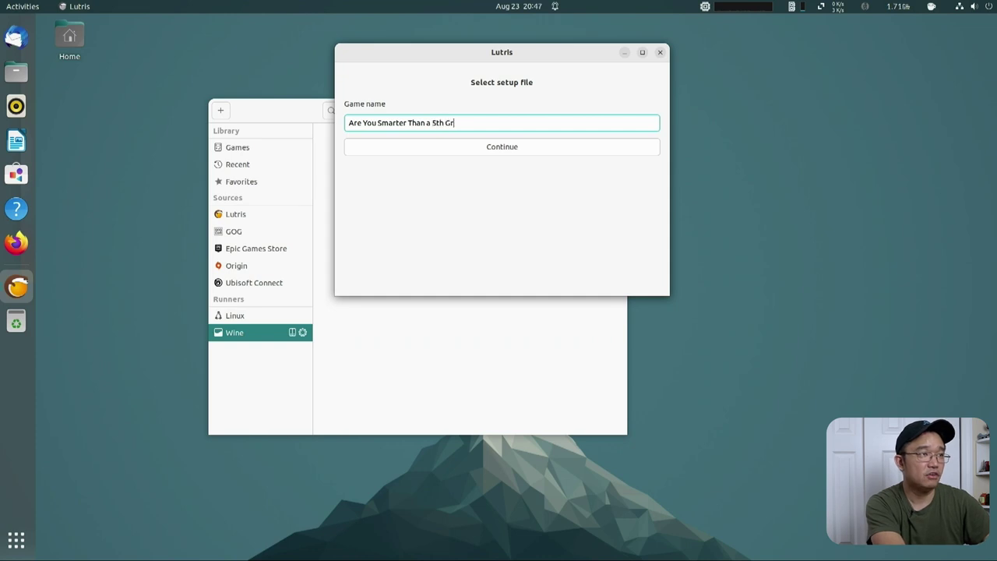
{"action": "type", "text": "ader"}
{"action": "left_click", "coordinate": [502, 146]}
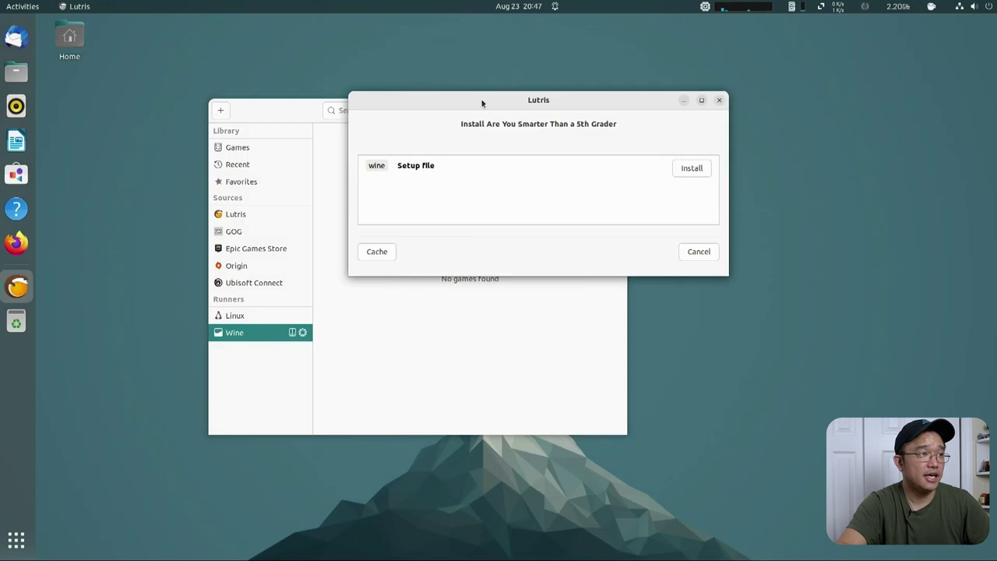
Install the Wine setup-file entry to the default are-you-smarter-than-a-5th-grader directory, choosing to wait whenever the application stops responding.
{"action": "left_click", "coordinate": [701, 167]}
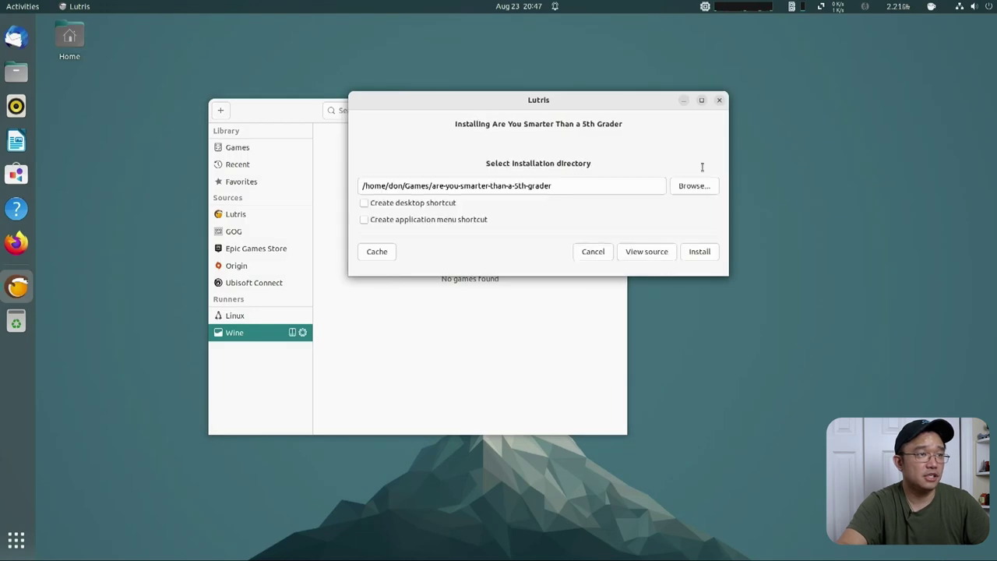
{"action": "left_click", "coordinate": [696, 251]}
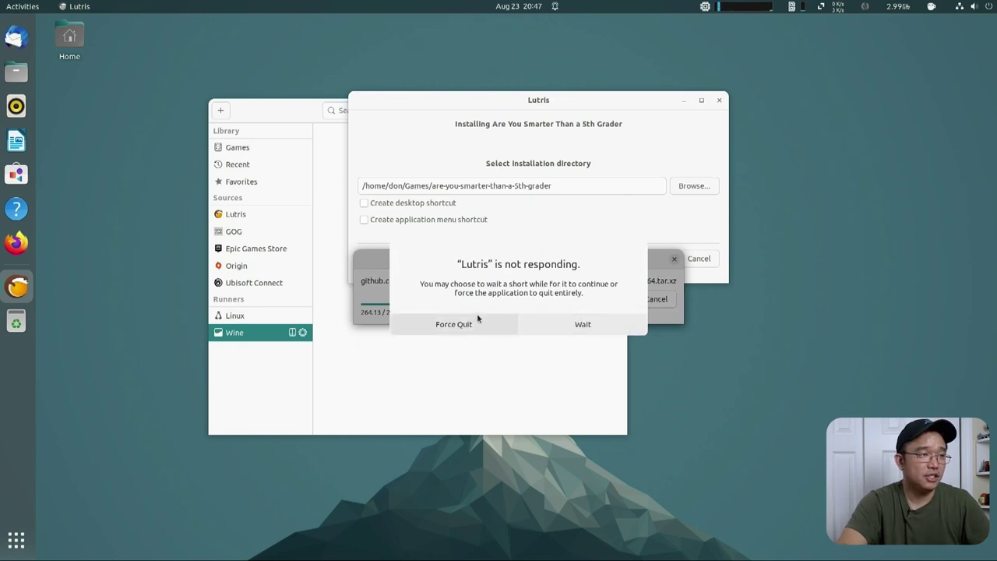
{"action": "left_click", "coordinate": [584, 322]}
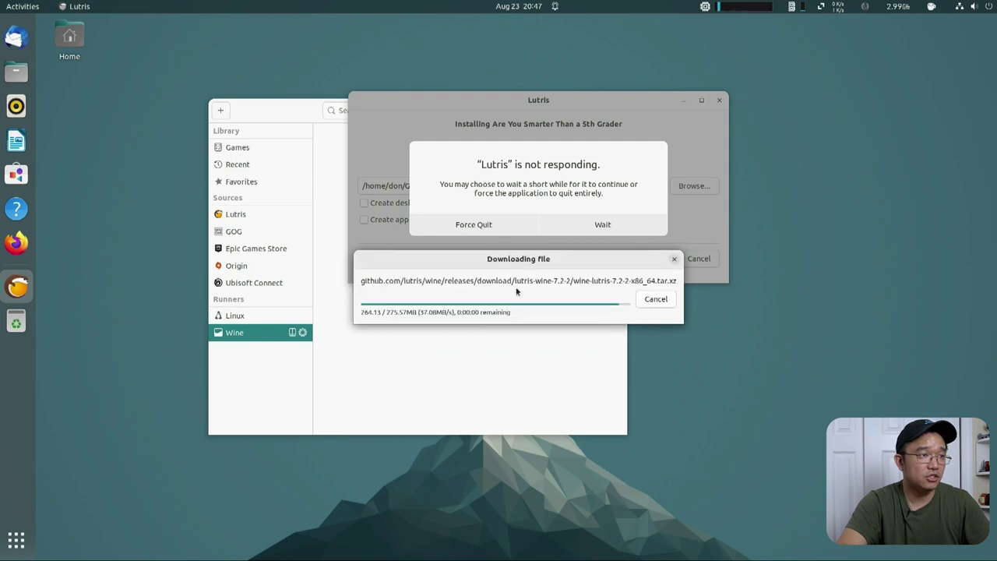
{"action": "left_click", "coordinate": [596, 225]}
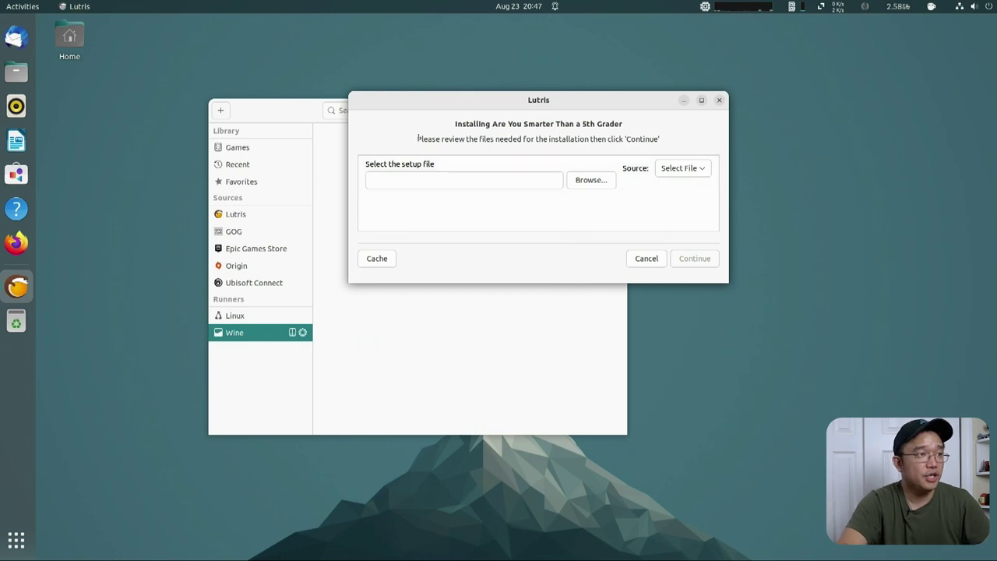
Select setup_are_you_smarter_than_a_5th_grader_1.13_shipping_(56293).exe from the "are you" folder in Downloads as the setup file and continue the installation.
{"action": "left_click", "coordinate": [590, 180]}
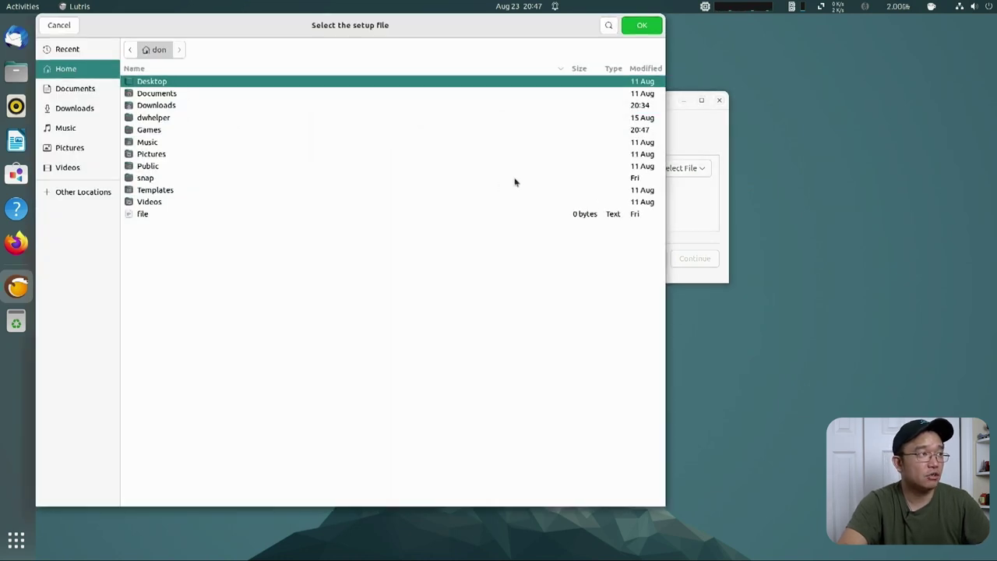
{"action": "left_click", "coordinate": [165, 109]}
{"action": "double_click", "coordinate": [165, 108]}
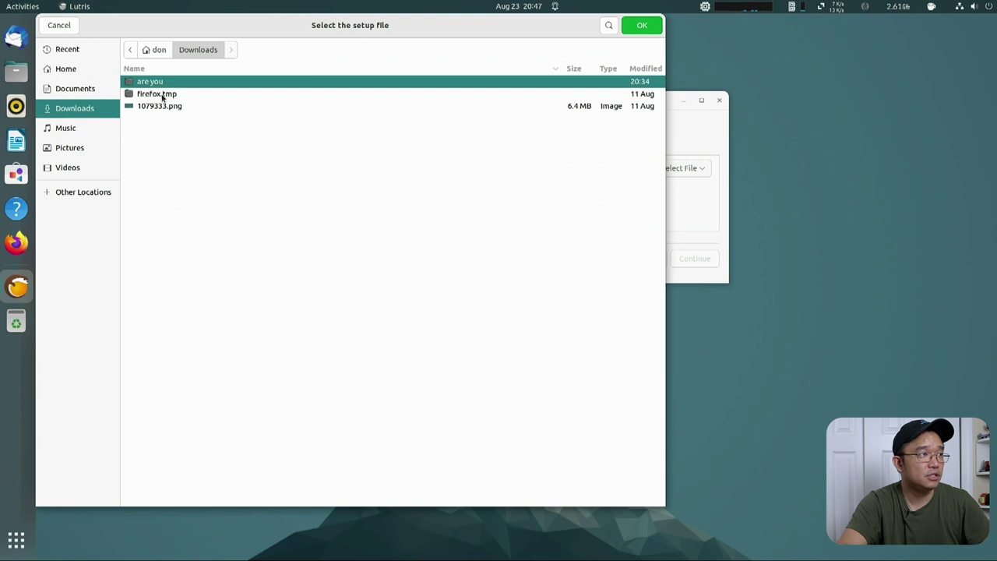
{"action": "double_click", "coordinate": [155, 84]}
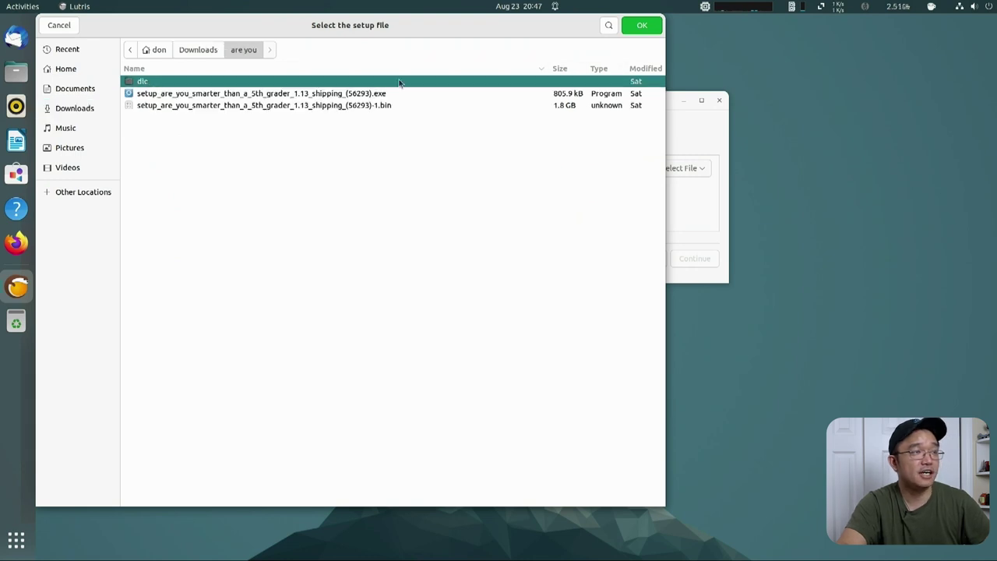
{"action": "left_click", "coordinate": [371, 94]}
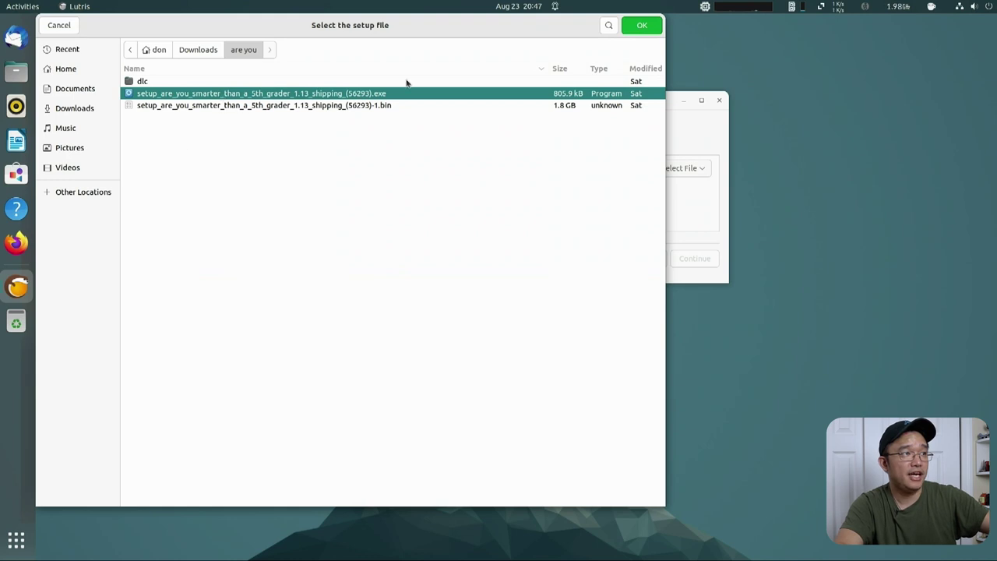
{"action": "left_click", "coordinate": [640, 27]}
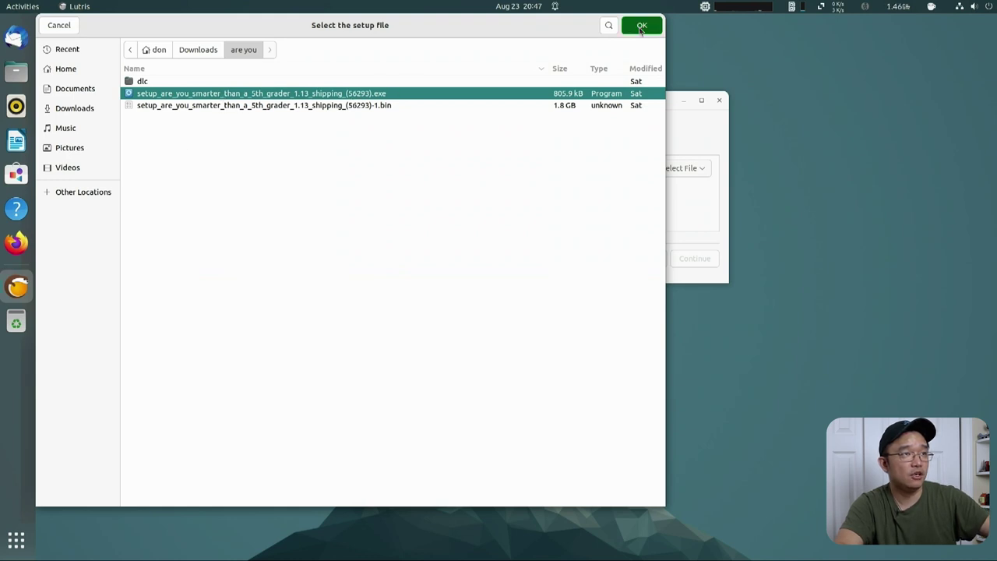
{"action": "left_click", "coordinate": [704, 260]}
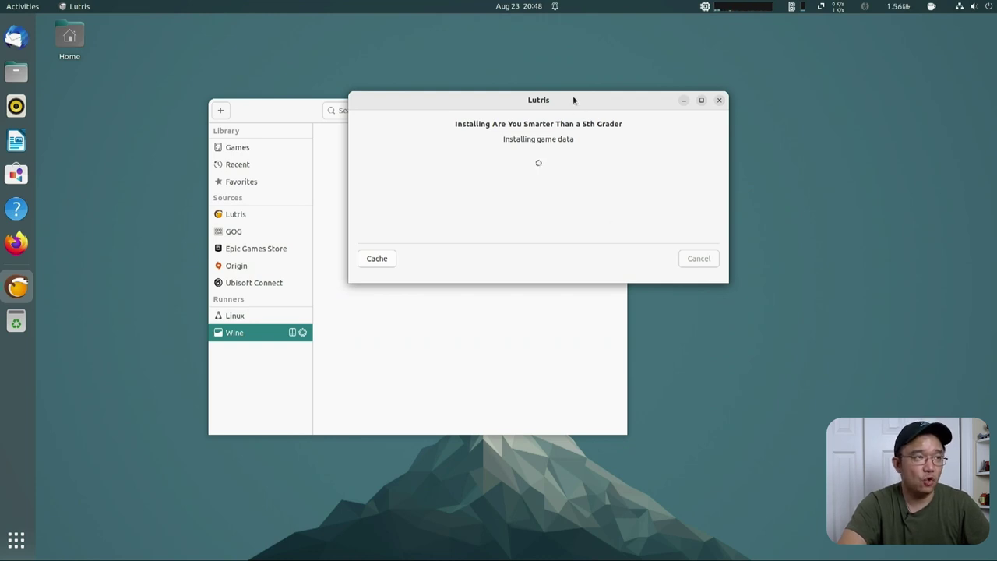
Run the game's setup in English, accept the EULA and install the game.
{"action": "left_click_drag", "start_coordinate": [572, 101], "coordinate": [826, 99]}
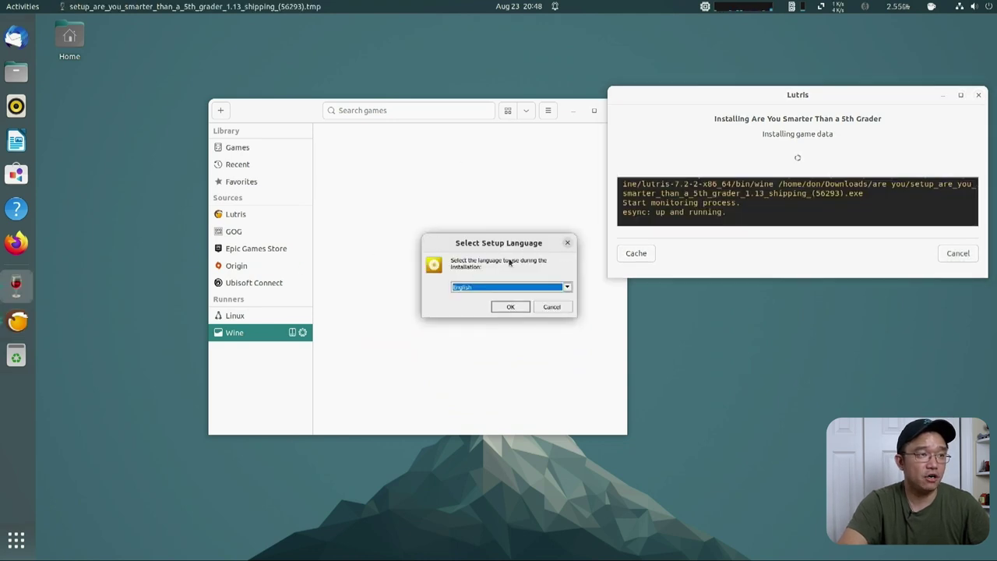
{"action": "left_click", "coordinate": [509, 309]}
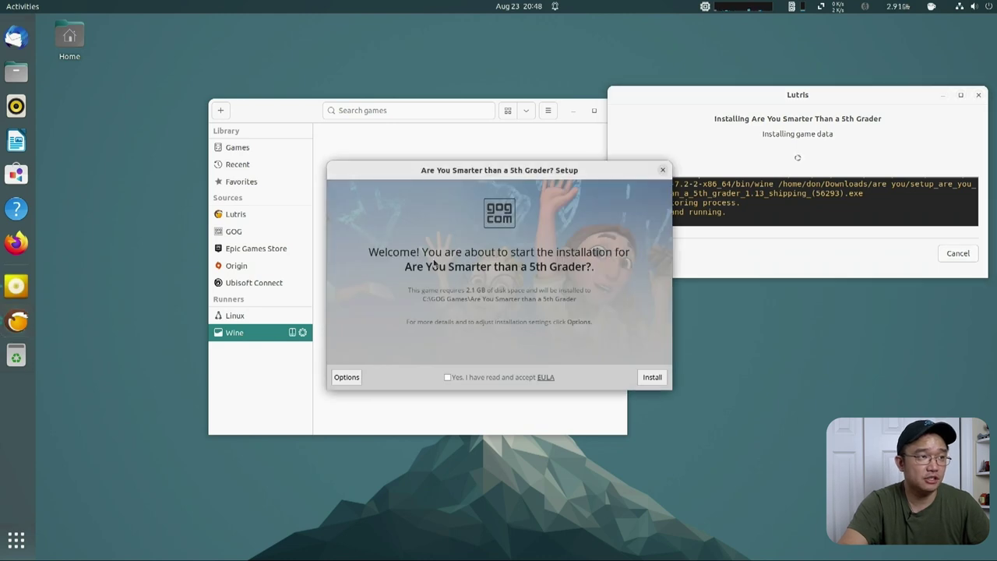
{"action": "left_click", "coordinate": [454, 376]}
{"action": "left_click", "coordinate": [651, 377]}
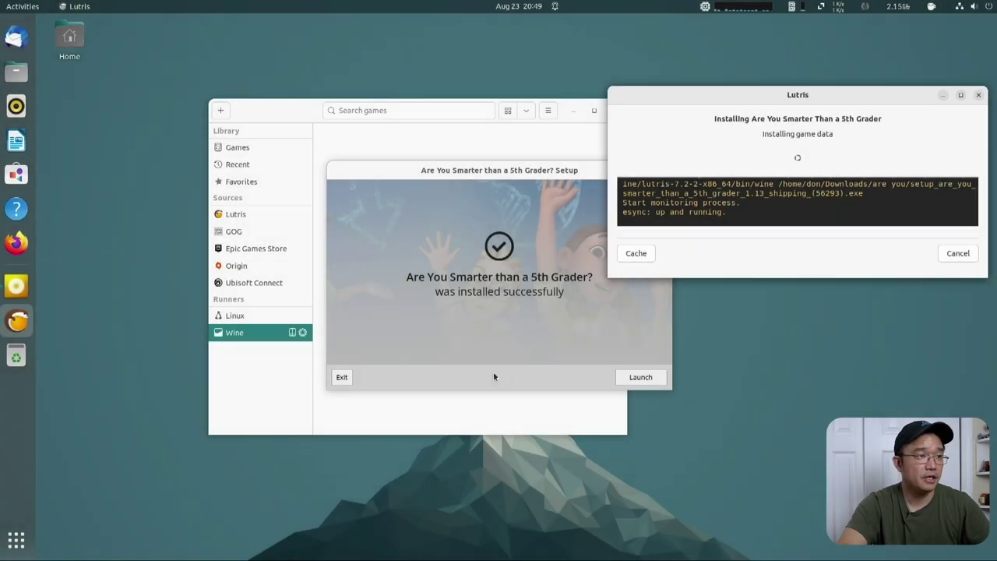
{"action": "left_click", "coordinate": [507, 367]}
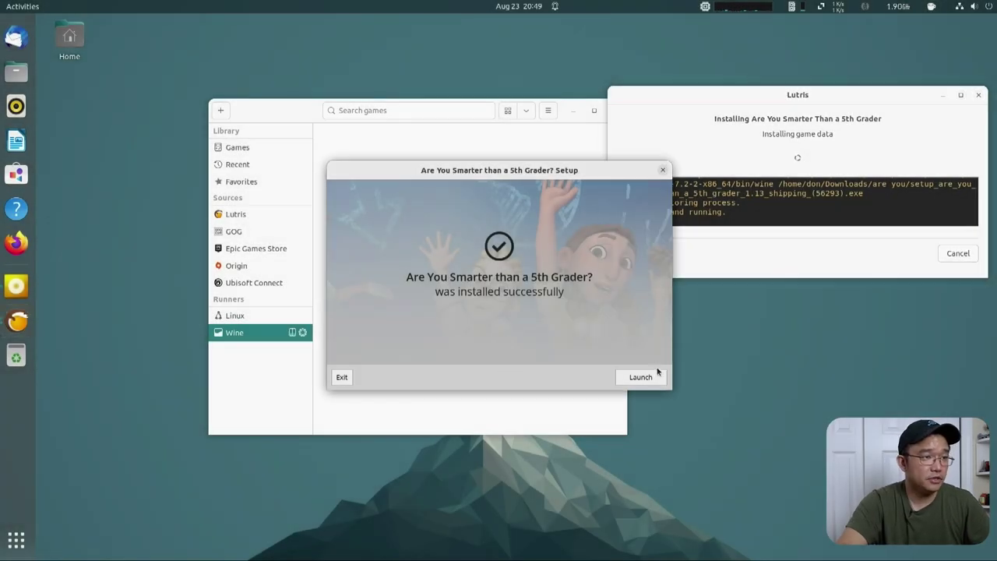
Try to launch the game from the finished setup, dismiss the error and close the remaining installer window.
{"action": "left_click", "coordinate": [641, 377]}
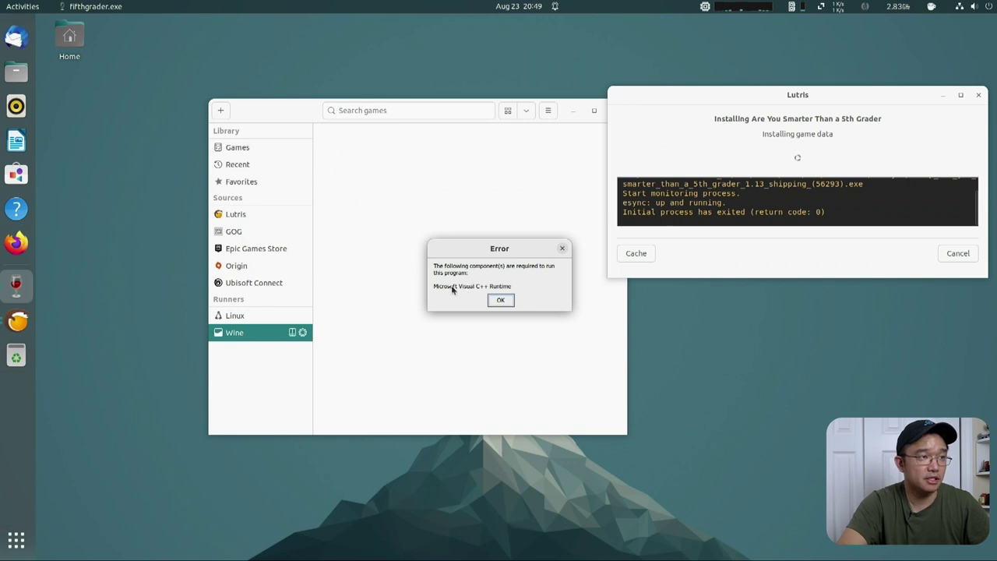
{"action": "left_click", "coordinate": [500, 300]}
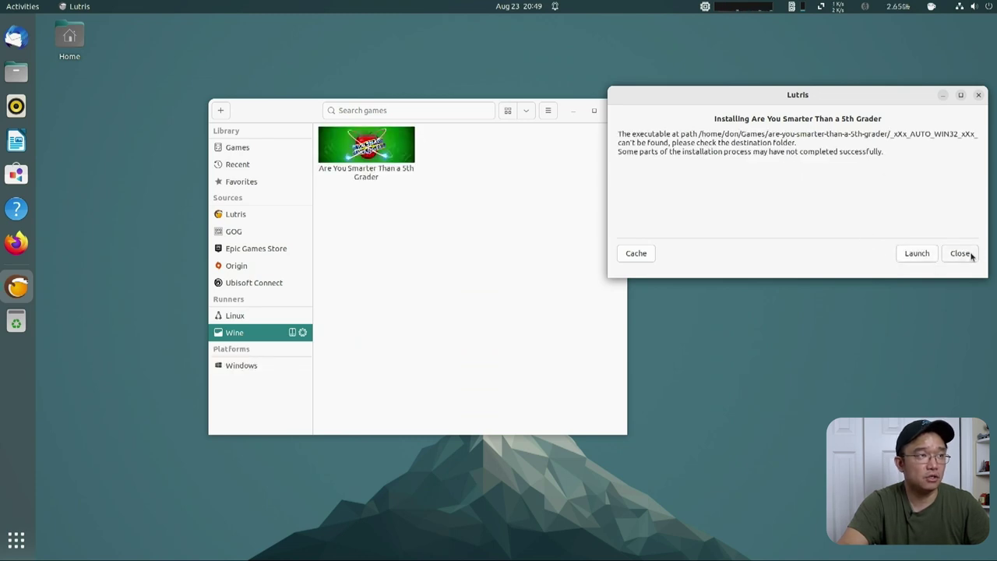
{"action": "left_click", "coordinate": [967, 255]}
Configure Are You Smarter Than a 5th Grader to run with Wine version lutris-GE-Proton7-24-x86_64 and save the configuration.
{"action": "left_click", "coordinate": [343, 152]}
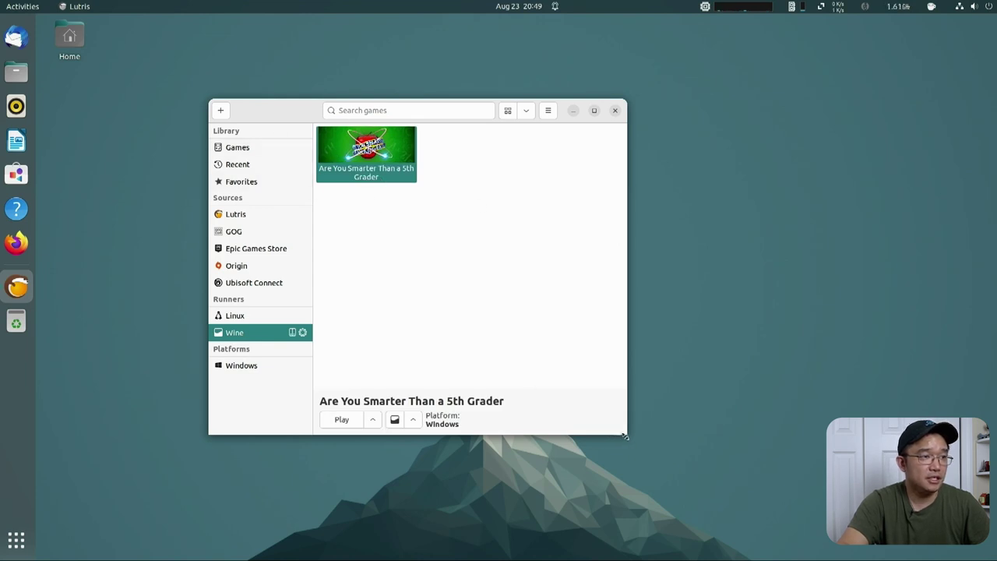
{"action": "left_click_drag", "start_coordinate": [625, 437], "coordinate": [796, 499]}
{"action": "left_click", "coordinate": [372, 481]}
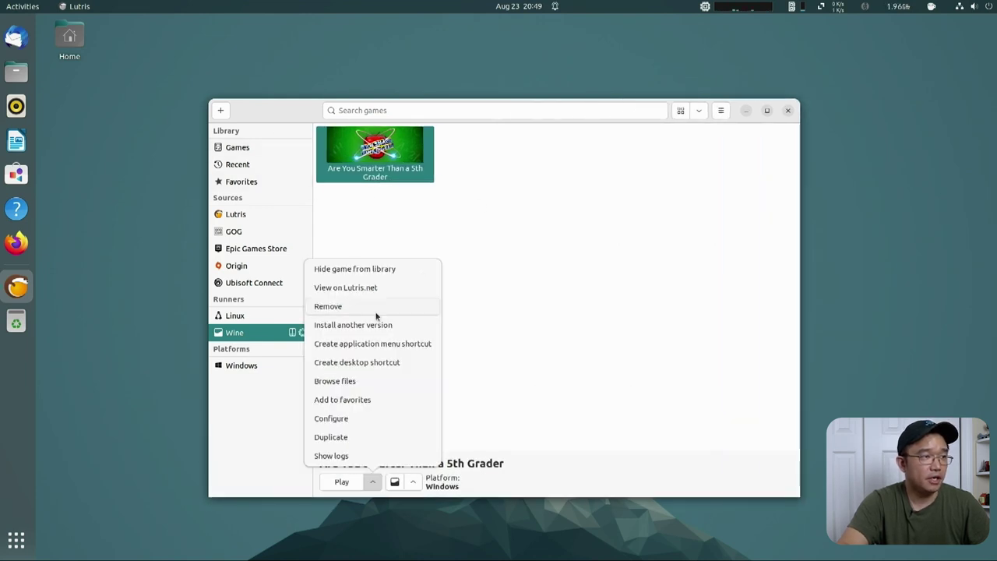
{"action": "left_click", "coordinate": [356, 417]}
{"action": "left_click", "coordinate": [176, 53]}
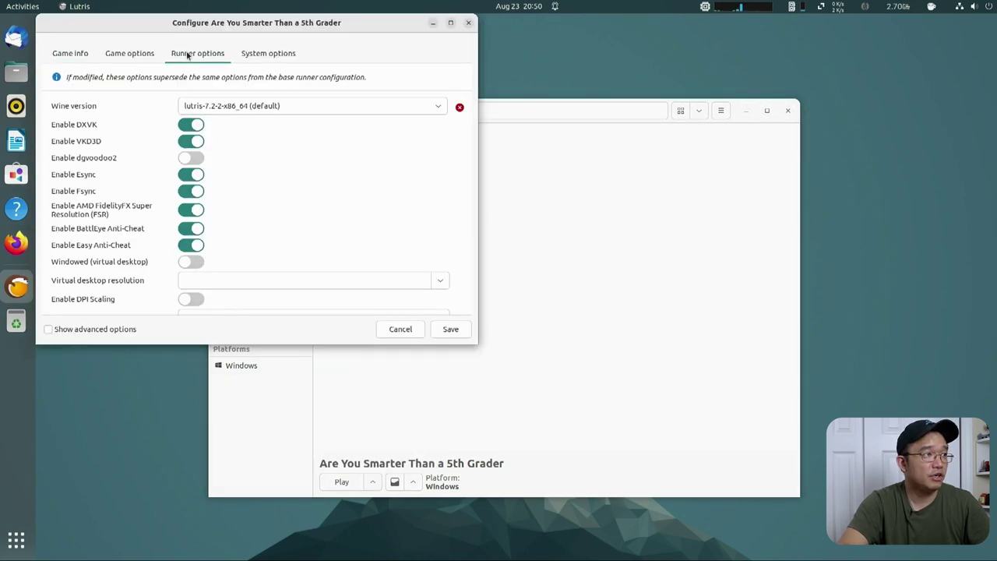
{"action": "left_click", "coordinate": [302, 104]}
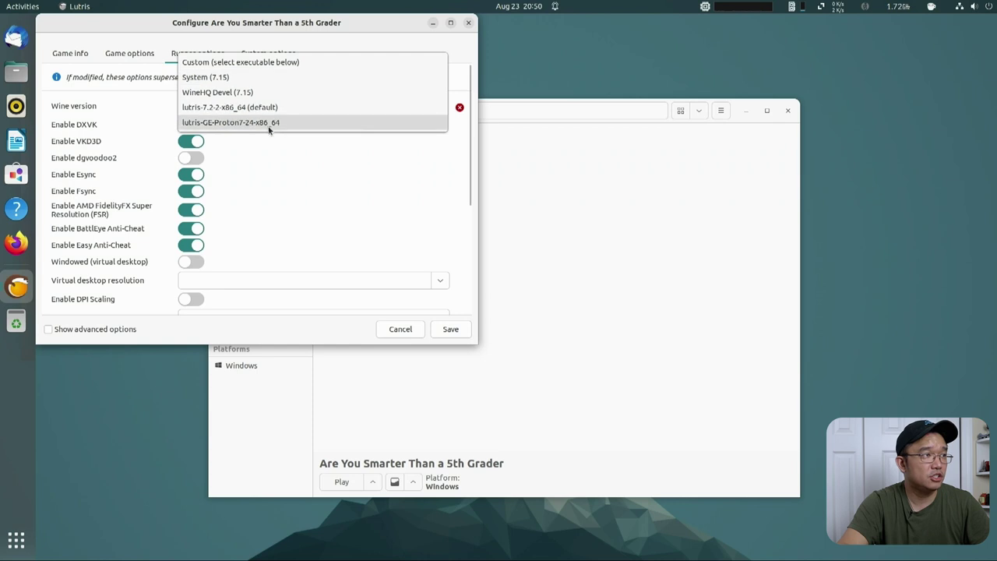
{"action": "left_click", "coordinate": [271, 123]}
{"action": "left_click", "coordinate": [440, 332]}
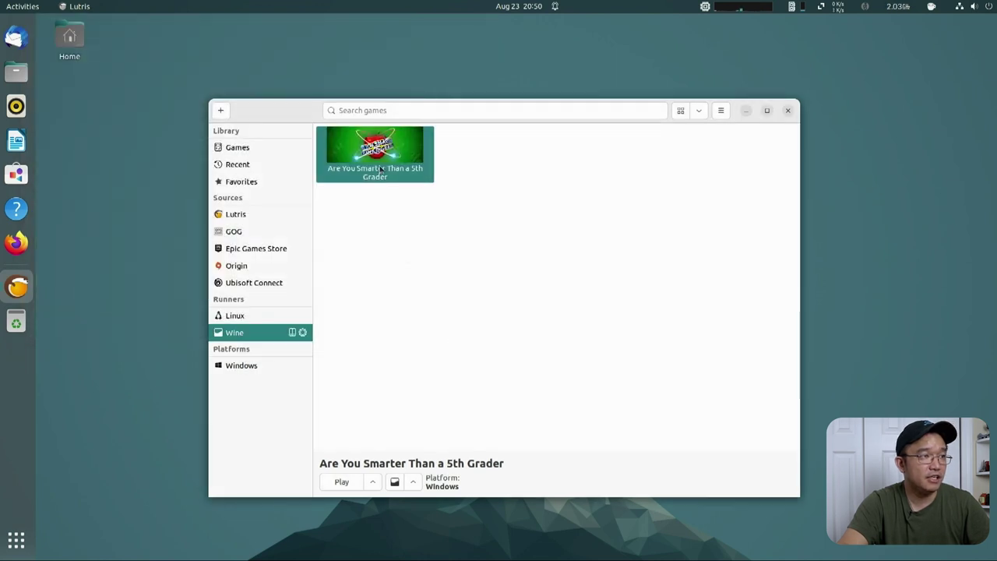
Try to launch the game with the selected Wine version and dismiss the missing-component error.
{"action": "left_click", "coordinate": [346, 484]}
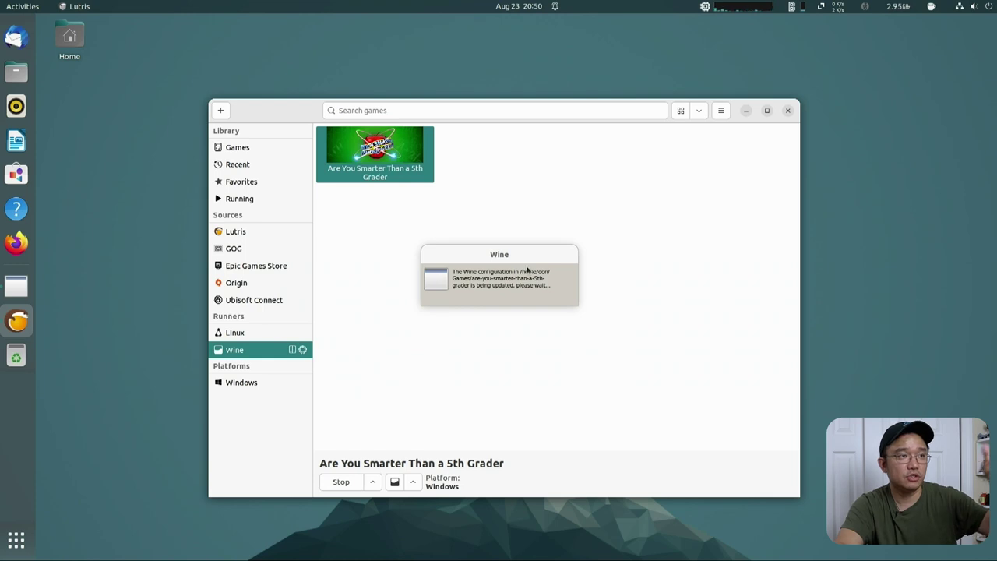
{"action": "left_click", "coordinate": [560, 315]}
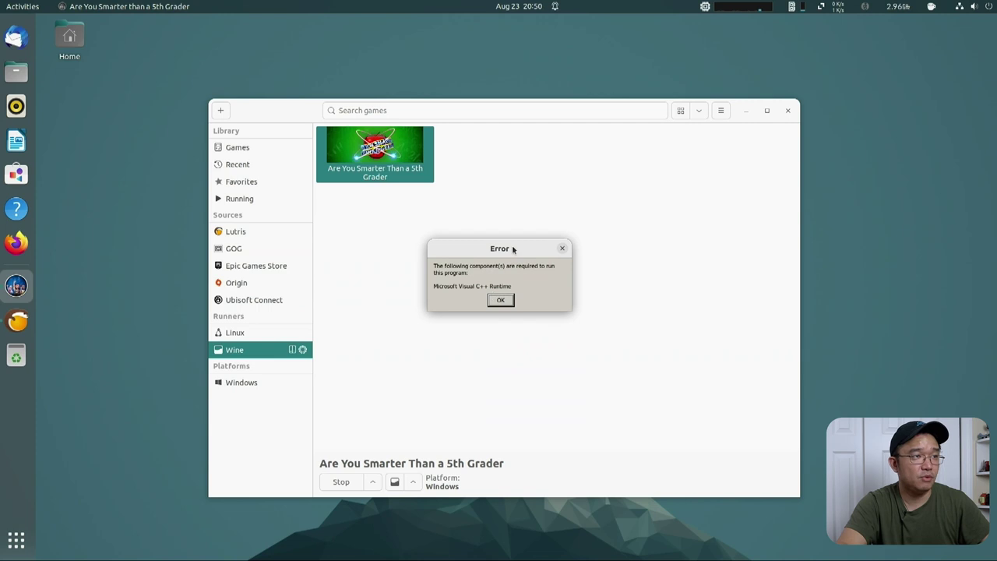
{"action": "left_click", "coordinate": [501, 300]}
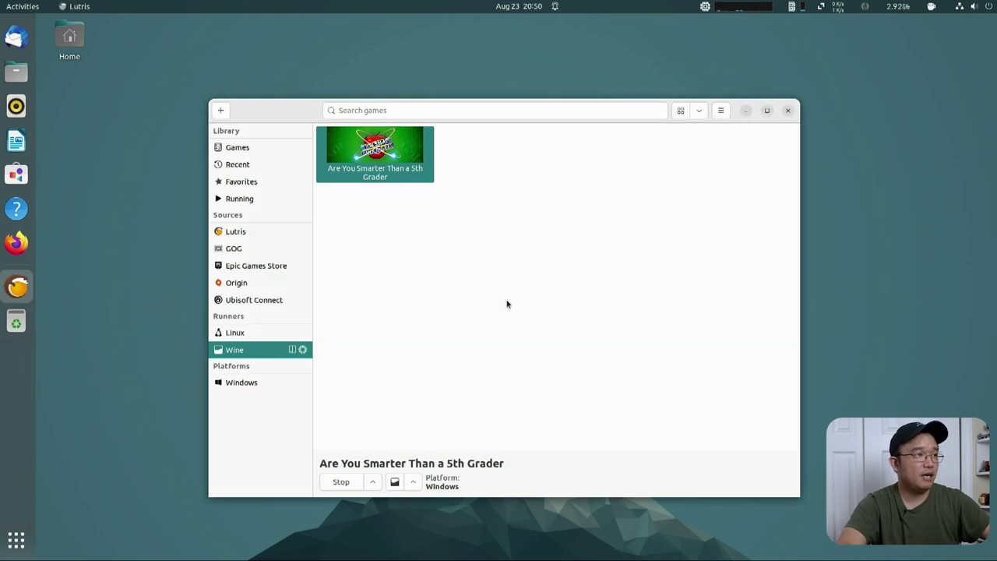
Install the cabextract package with sudo apt install in a new terminal, then close the terminal.
{"action": "key", "text": "ctrl+alt+t"}
{"action": "type", "text": "sudo a"}
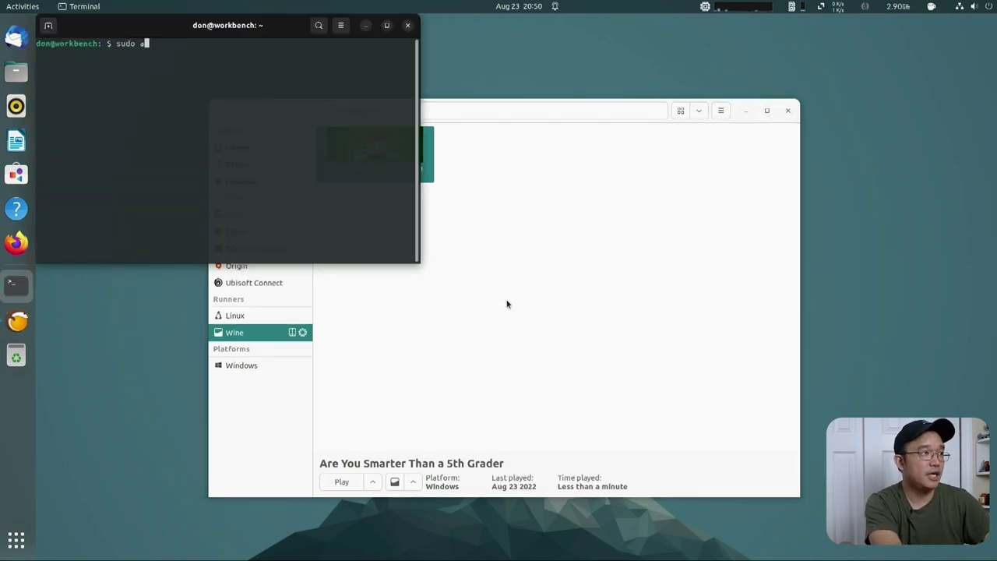
{"action": "type", "text": "pt install cab"}
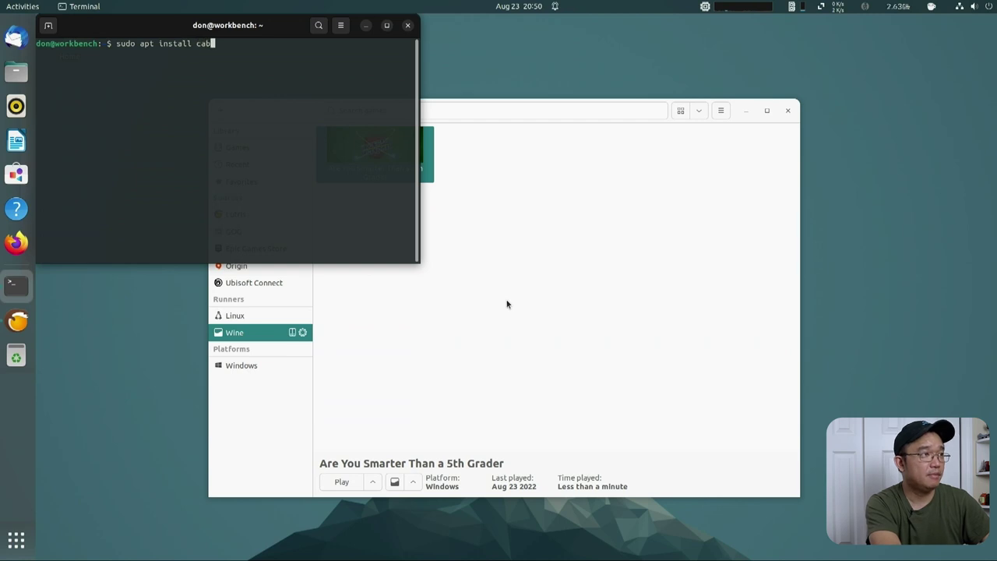
{"action": "type", "text": "extract"}
{"action": "key", "text": "Return"}
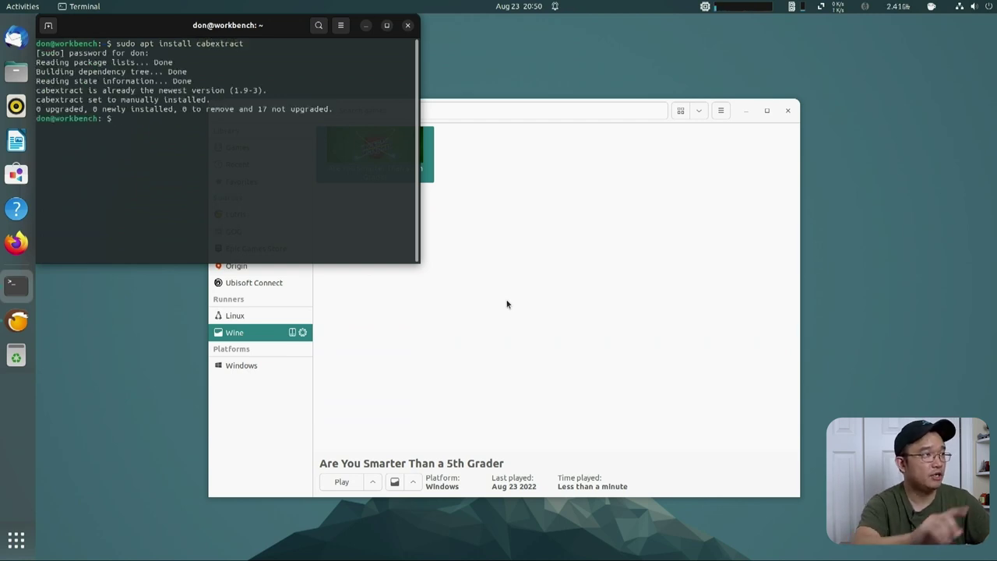
{"action": "left_click", "coordinate": [407, 26]}
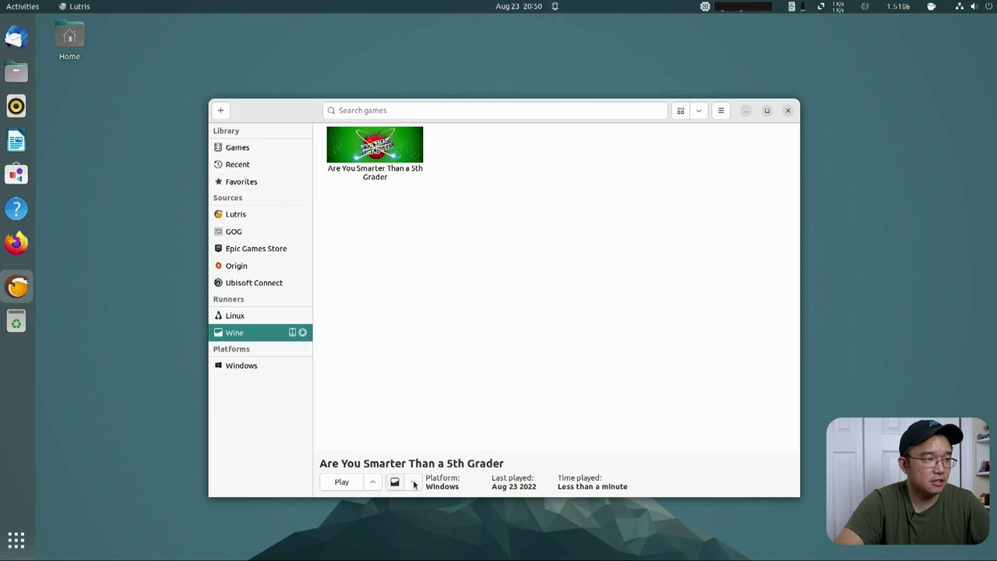
{"action": "left_click", "coordinate": [413, 481]}
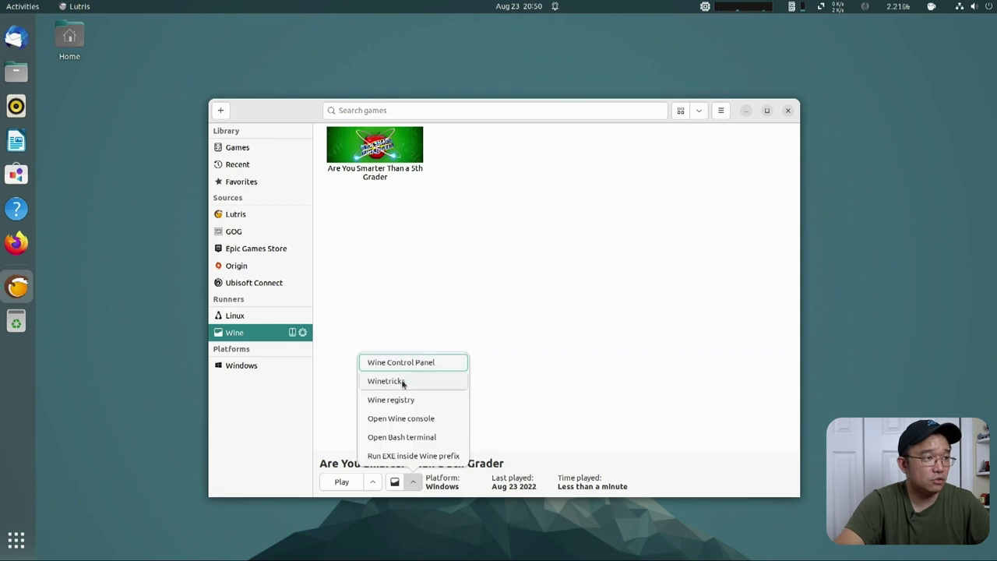
{"action": "left_click", "coordinate": [411, 381]}
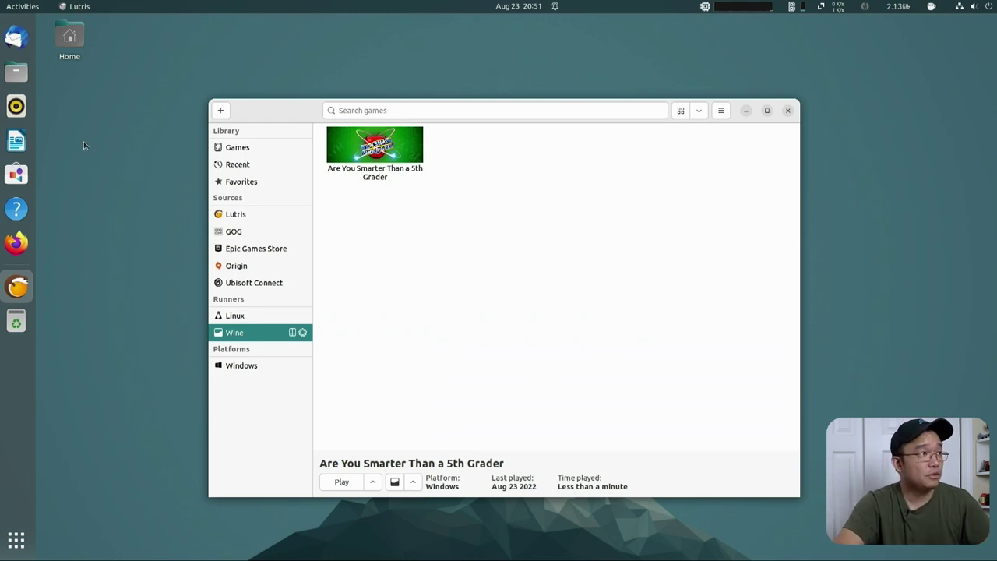
Switch to Firefox, go to the Snippet Box site at 192.168.105.92:5010 and view the "vcrun 2022" snippet.
{"action": "left_click", "coordinate": [17, 248]}
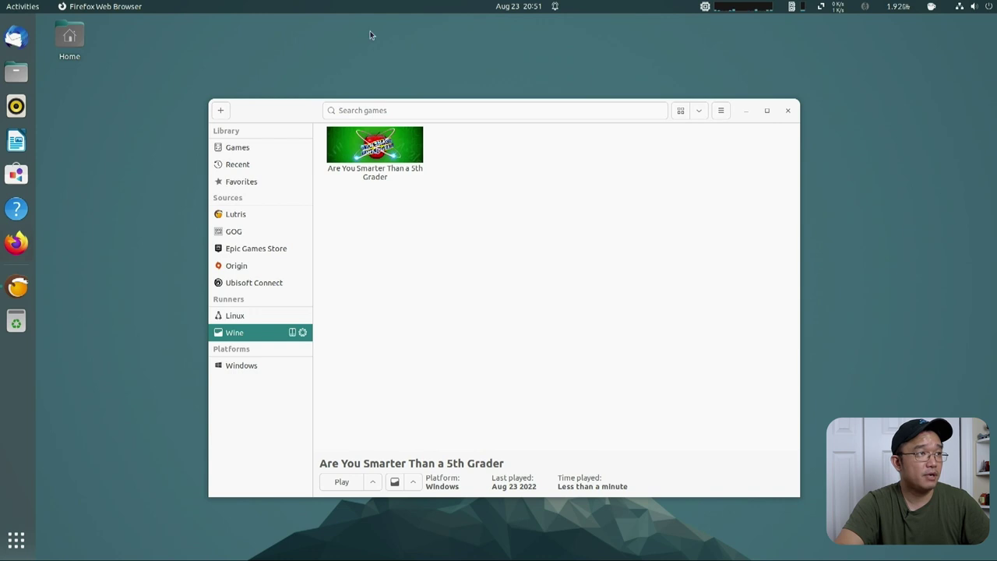
{"action": "left_click", "coordinate": [445, 42]}
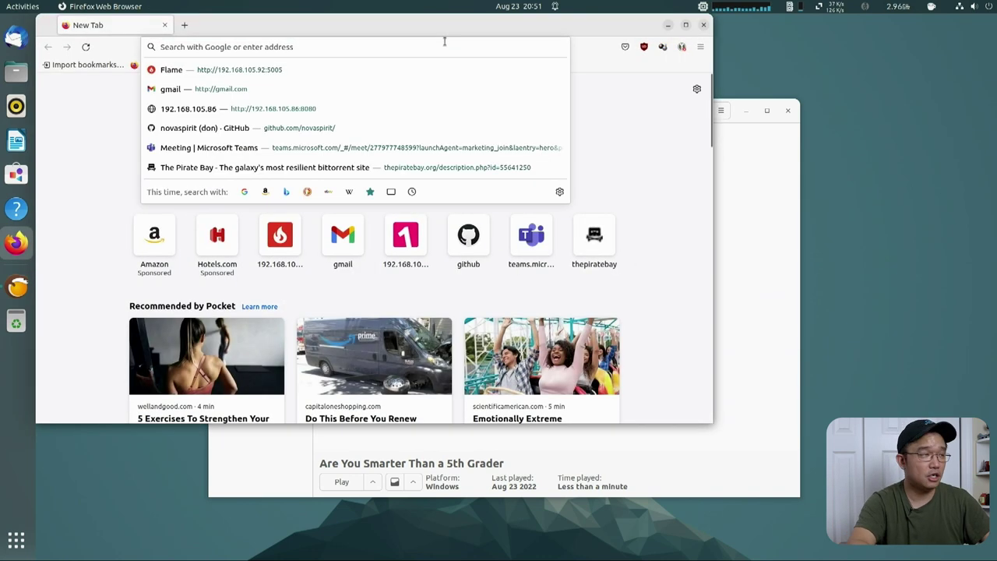
{"action": "type", "text": "192.168.105.92:5010"}
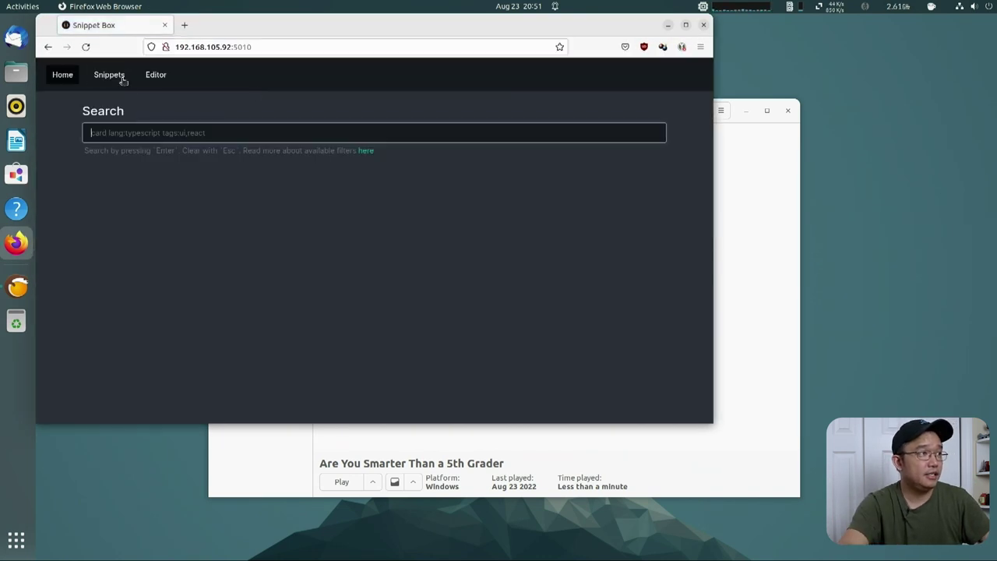
{"action": "left_click", "coordinate": [115, 76]}
{"action": "scroll", "coordinate": [534, 226], "scroll_direction": "down", "scroll_amount": 15}
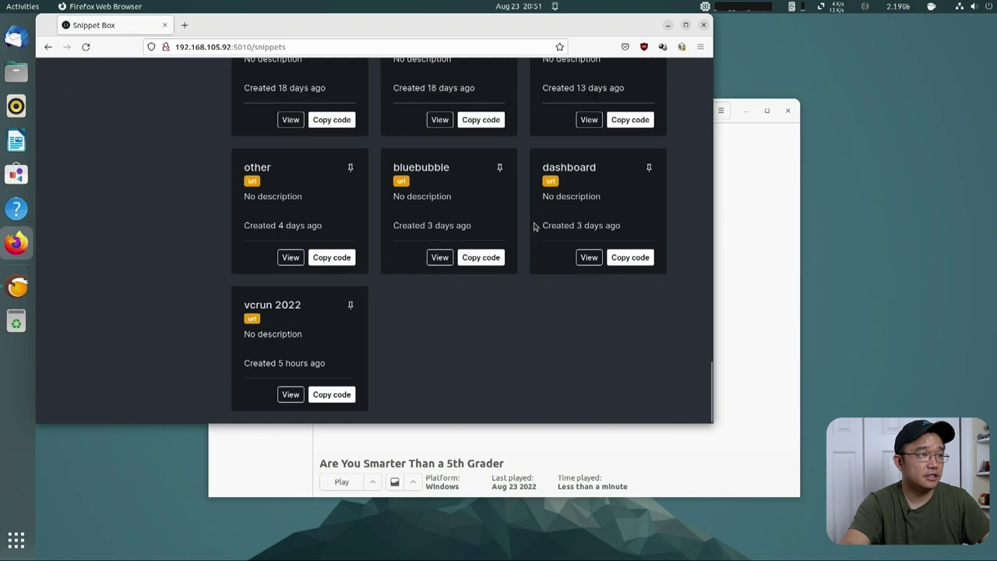
{"action": "left_click", "coordinate": [289, 394]}
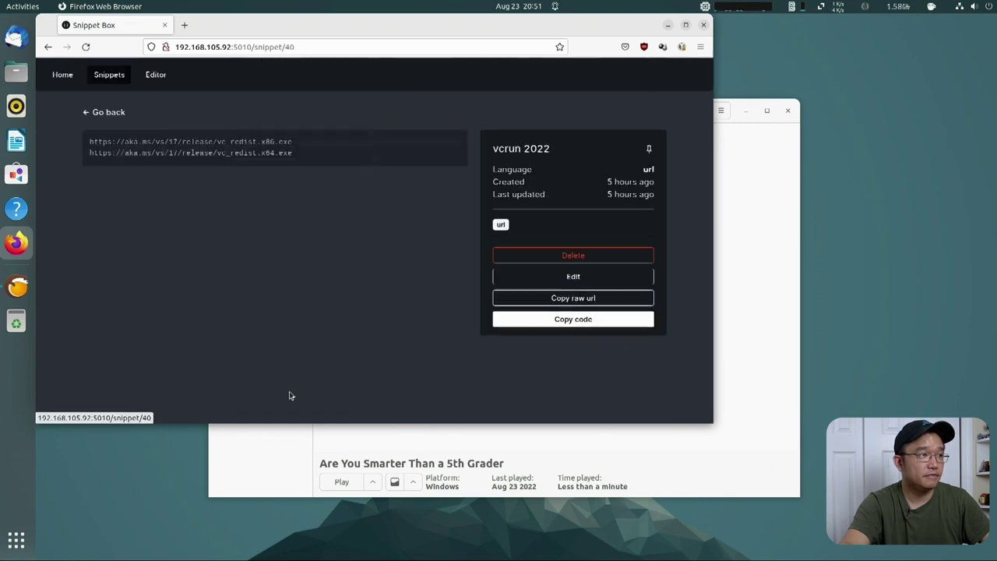
Copy both vc_redist download links, x86 and x64, from the "vcrun 2022" snippet.
{"action": "left_click_drag", "start_coordinate": [296, 152], "coordinate": [81, 146]}
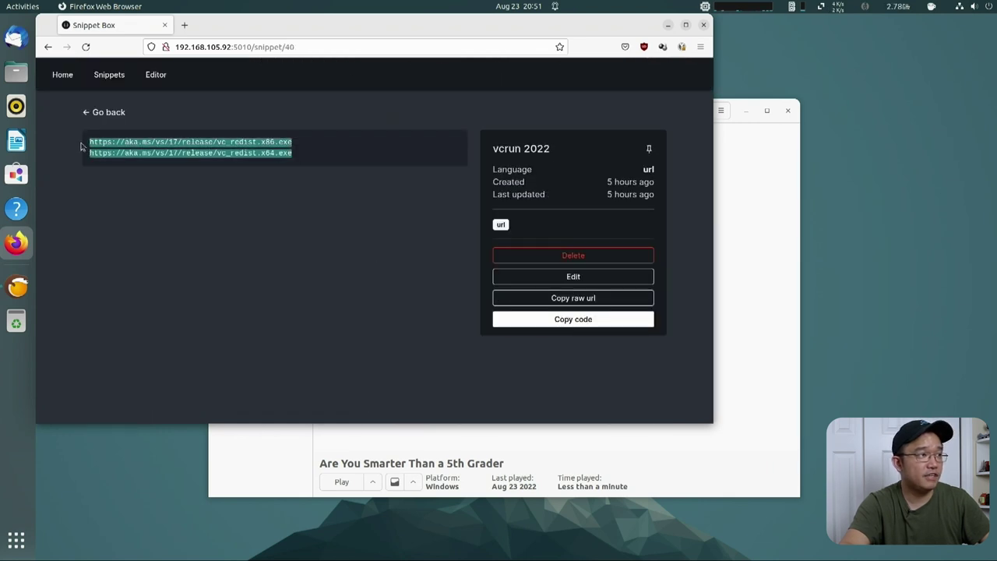
{"action": "right_click", "coordinate": [156, 162]}
{"action": "key", "text": "Escape"}
{"action": "right_click", "coordinate": [195, 162]}
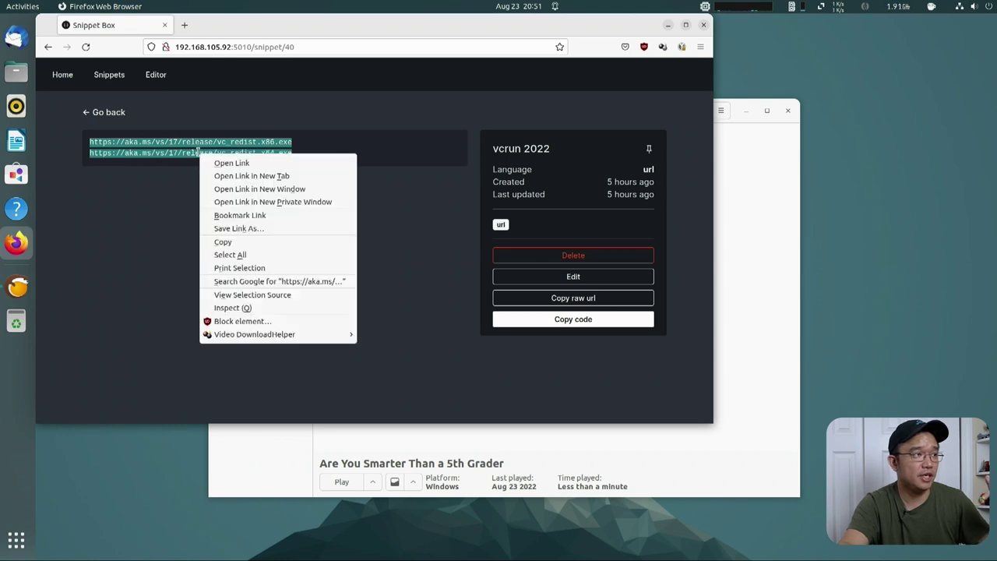
{"action": "left_click", "coordinate": [224, 242]}
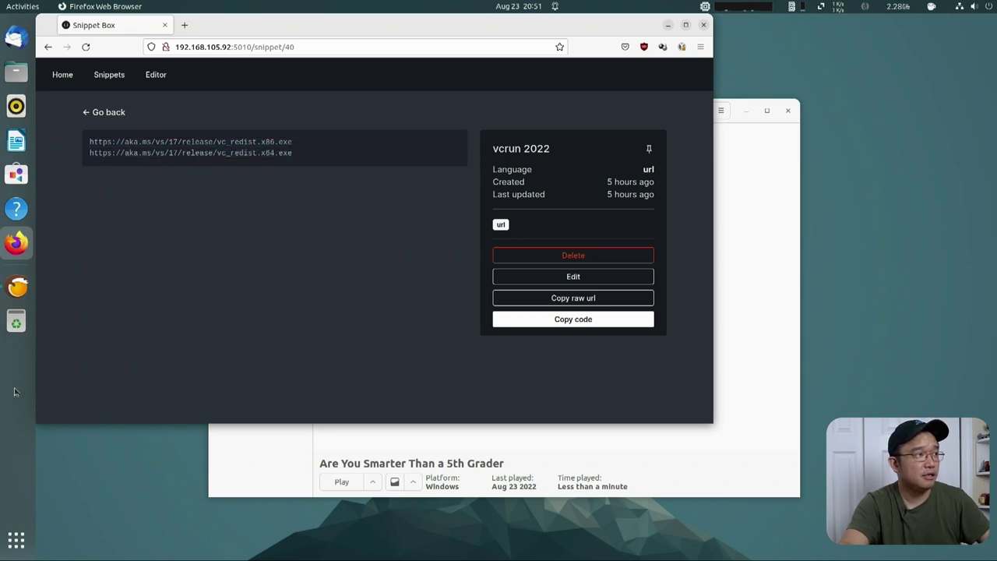
Open a terminal beside the snippet, change to the Downloads directory, enlarge the text and list the directory's files.
{"action": "key", "text": "ctrl+alt+t"}
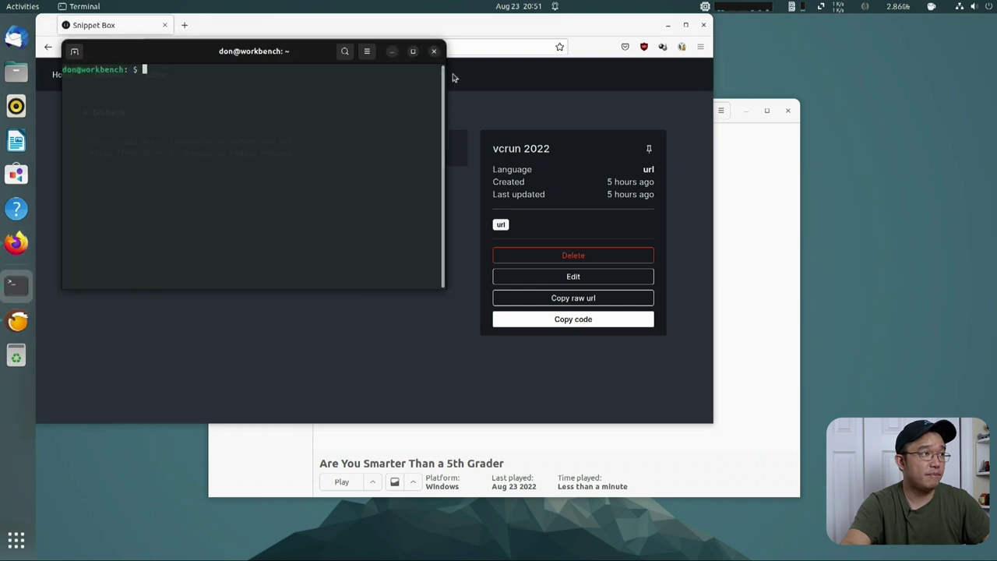
{"action": "left_click_drag", "start_coordinate": [241, 67], "coordinate": [641, 109]}
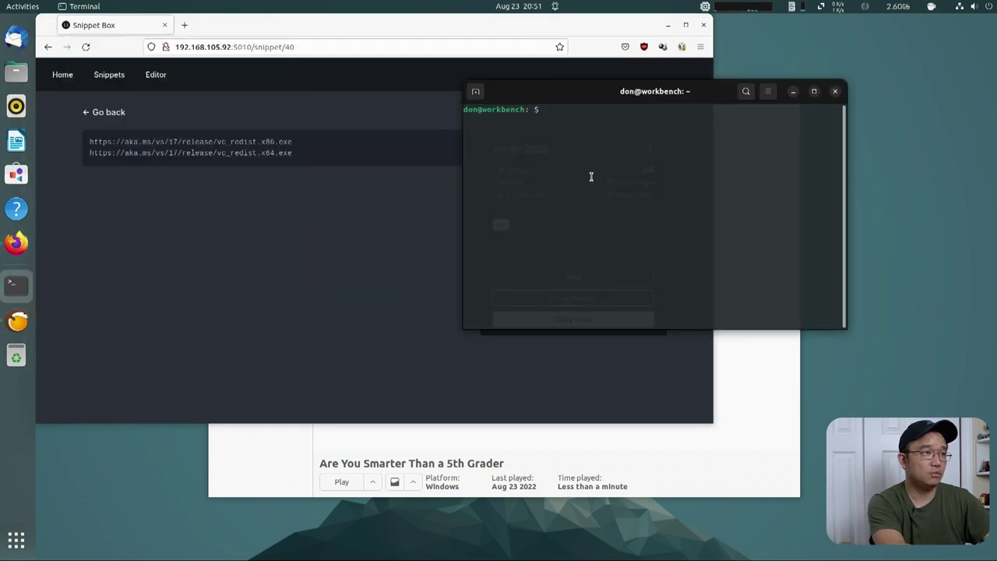
{"action": "type", "text": "cd Downloads/"}
{"action": "key", "text": "Return"}
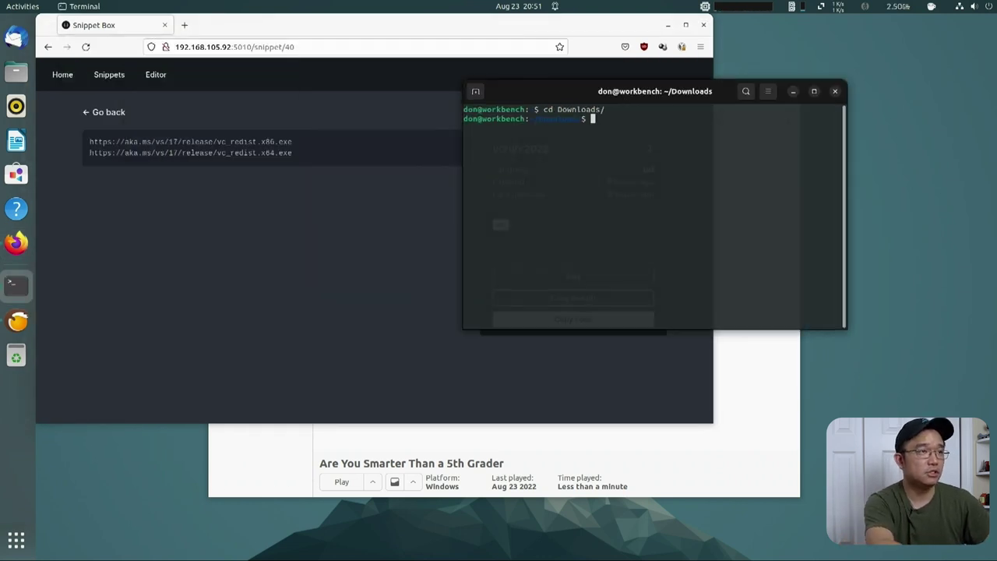
{"action": "key", "text": "ctrl+plus"}
{"action": "key", "text": "ctrl+plus"}
{"action": "key", "text": "ctrl+plus"}
{"action": "key", "text": "ctrl+plus"}
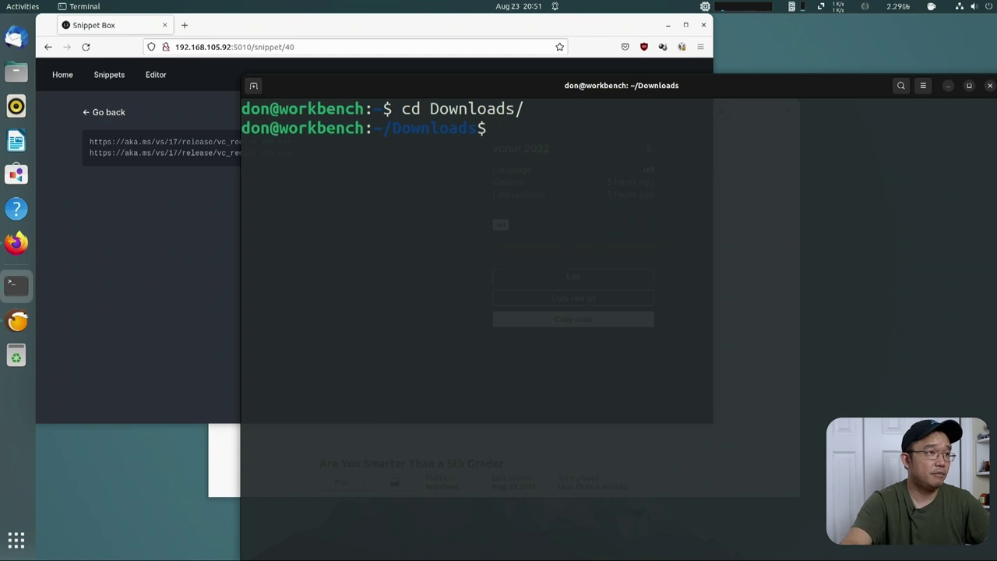
{"action": "type", "text": "ls"}
{"action": "key", "text": "Return"}
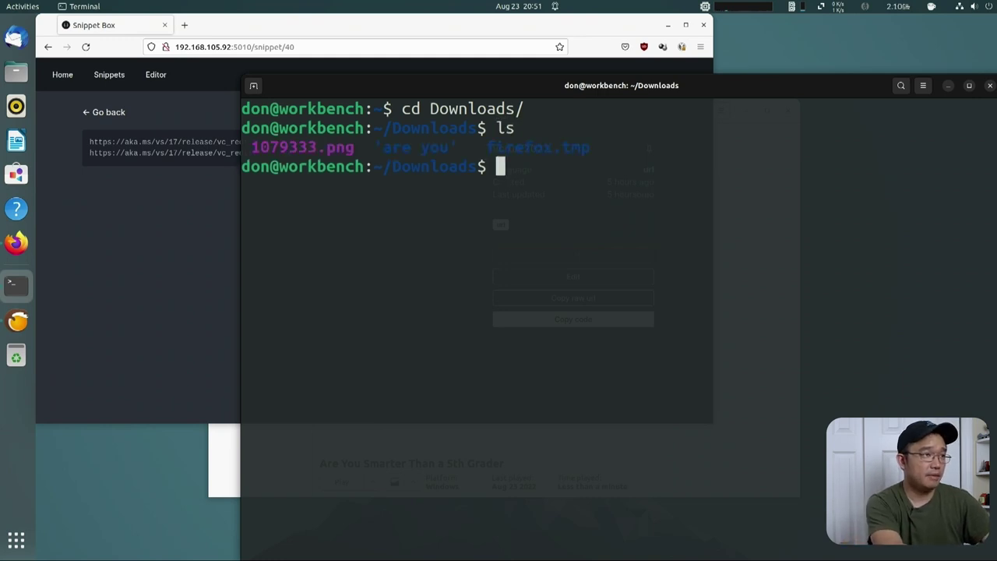
Compose a wget command that saves its download as vc_redist.x86.exe, moving the terminal clear of the snippet's links.
{"action": "type", "text": "wget "}
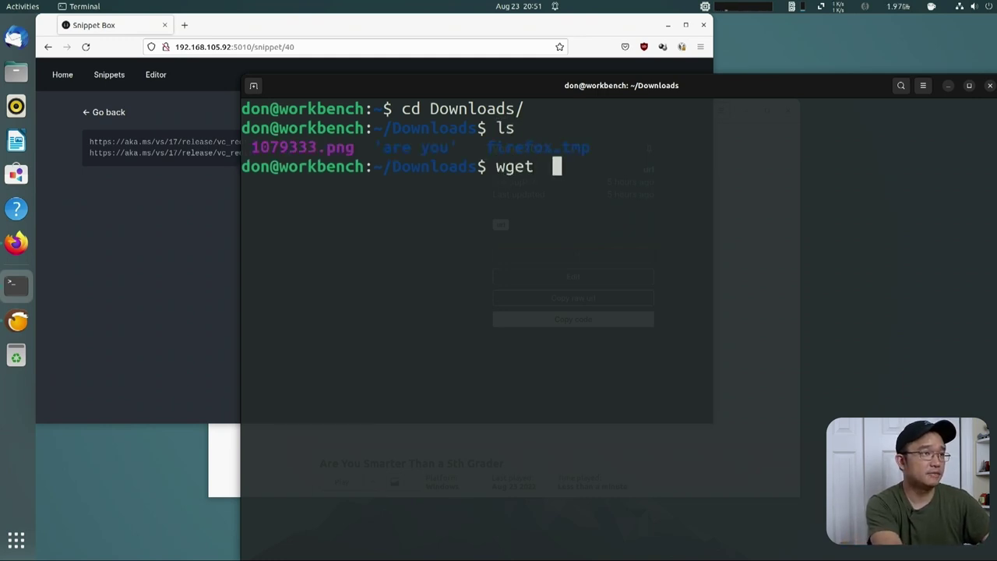
{"action": "type", "text": "-O"}
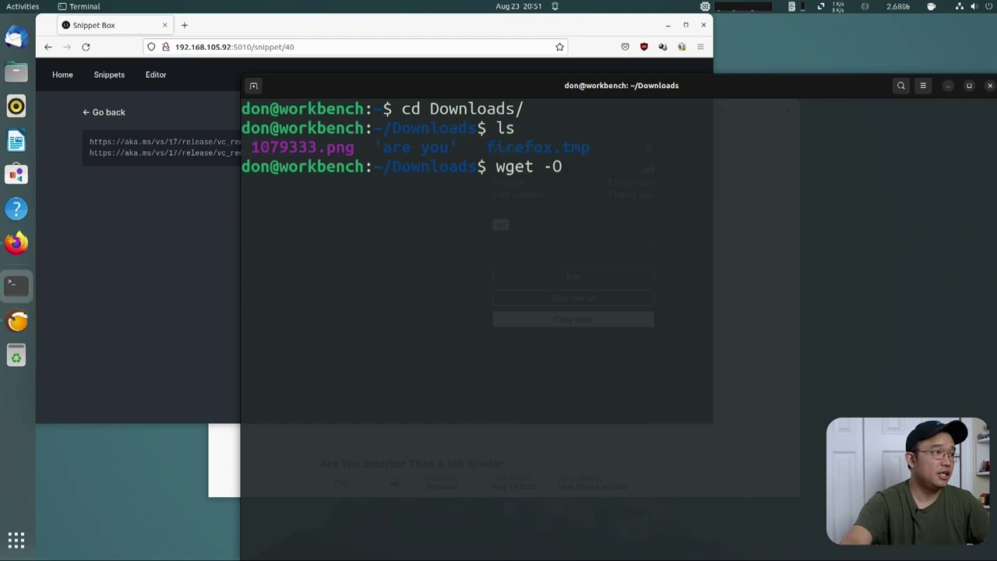
{"action": "left_click_drag", "start_coordinate": [249, 71], "coordinate": [382, 129]}
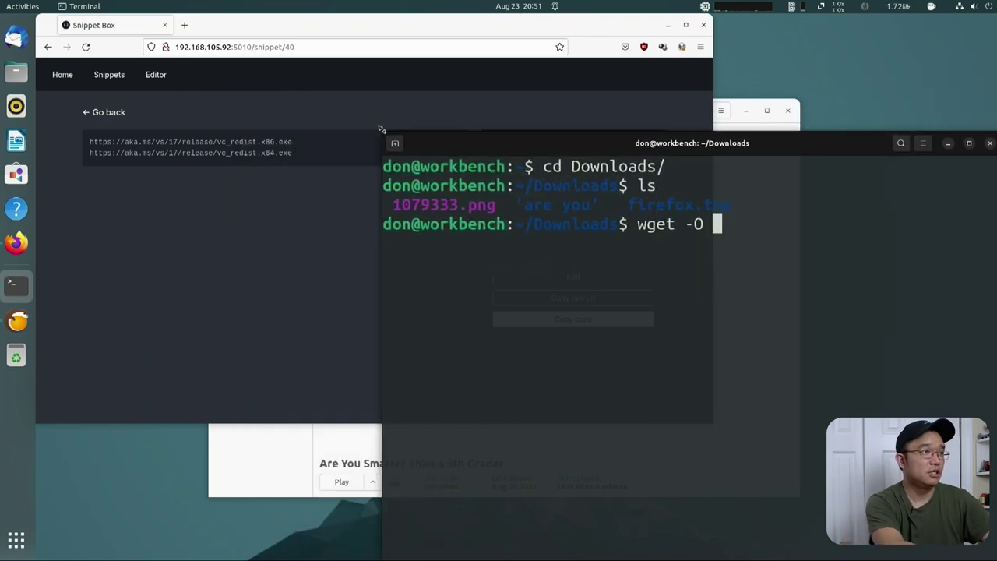
{"action": "type", "text": "c"}
{"action": "type", "text": "c_run"}
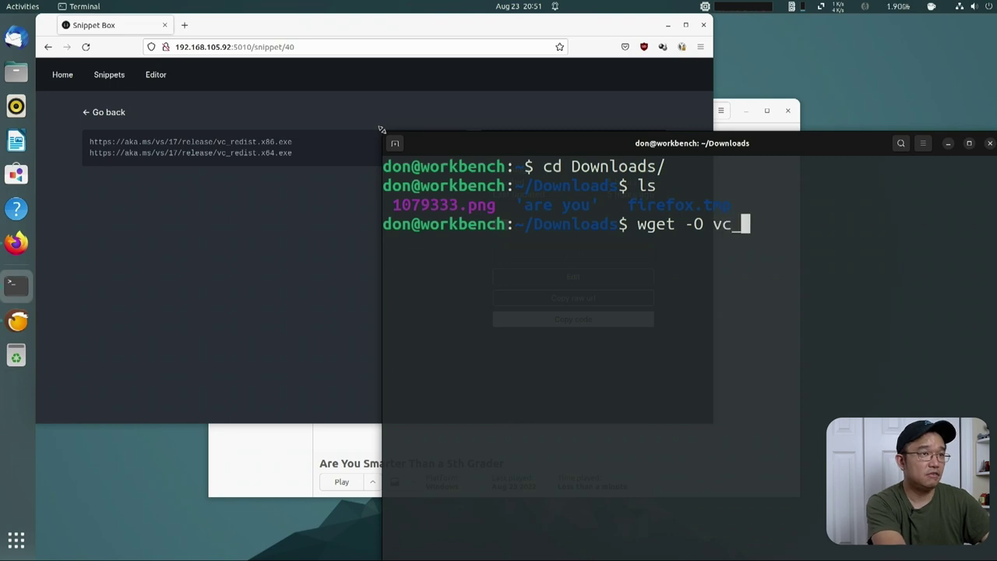
{"action": "key", "text": "BackSpace"}
{"action": "key", "text": "BackSpace"}
{"action": "type", "text": "e"}
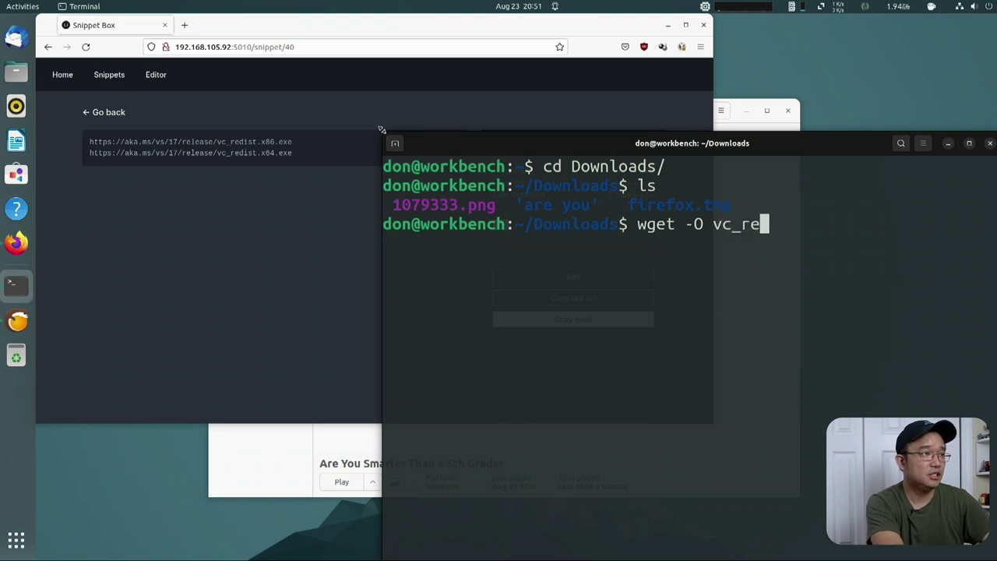
{"action": "type", "text": "dist.x8"}
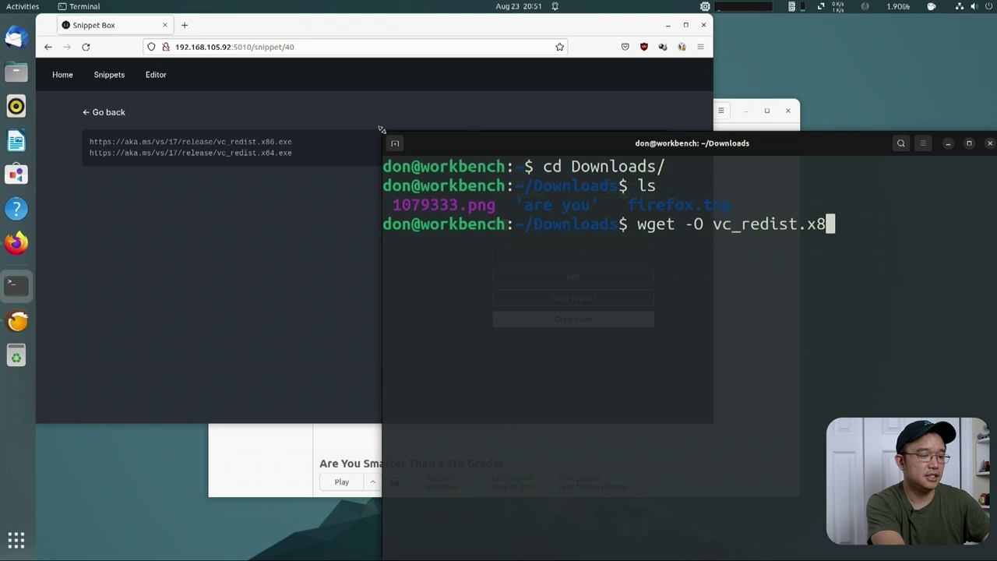
{"action": "type", "text": "6.exe"}
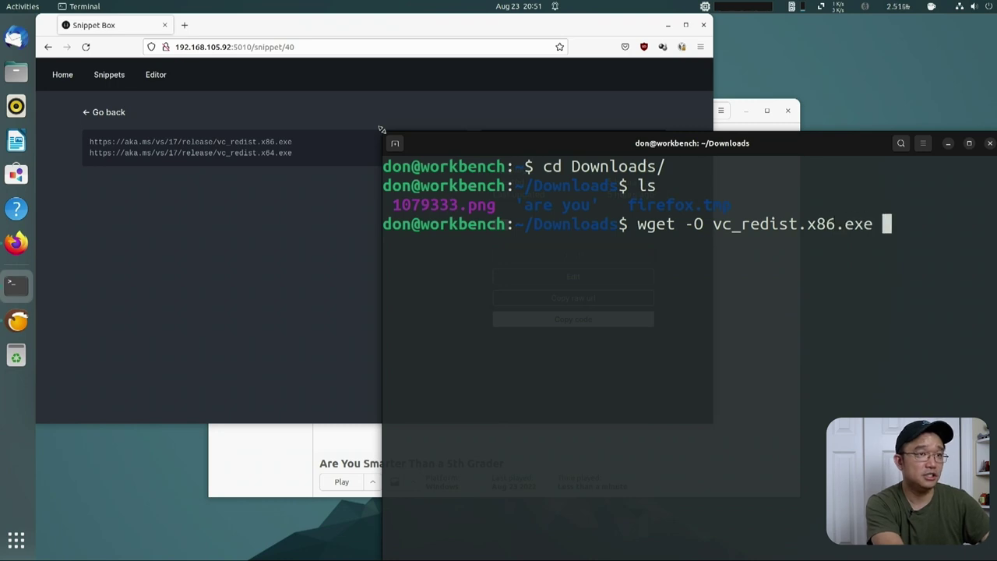
{"action": "key", "text": "ctrl+shift+v"}
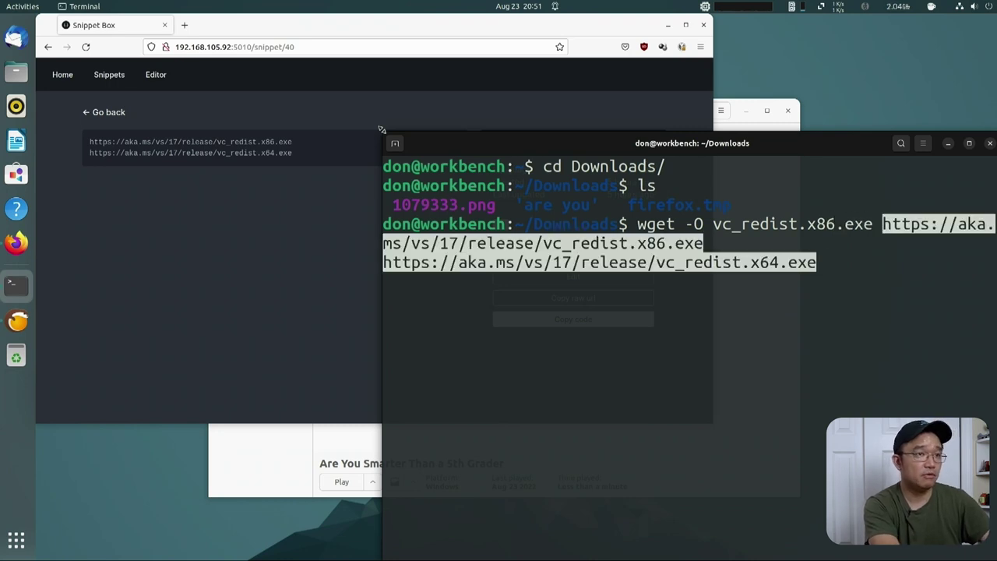
{"action": "key", "text": "BackSpace"}
{"action": "key", "text": "BackSpace"}
{"action": "key", "text": "BackSpace"}
{"action": "key", "text": "BackSpace"}
{"action": "key", "text": "BackSpace"}
{"action": "key", "text": "BackSpace"}
{"action": "key", "text": "BackSpace"}
{"action": "key", "text": "BackSpace"}
{"action": "key", "text": "BackSpace"}
{"action": "key", "text": "BackSpace"}
{"action": "key", "text": "BackSpace"}
{"action": "key", "text": "BackSpace"}
{"action": "key", "text": "BackSpace"}
{"action": "key", "text": "BackSpace"}
{"action": "key", "text": "BackSpace"}
{"action": "key", "text": "BackSpace"}
{"action": "key", "text": "BackSpace"}
{"action": "key", "text": "BackSpace"}
{"action": "key", "text": "BackSpace"}
{"action": "key", "text": "BackSpace"}
{"action": "key", "text": "BackSpace"}
{"action": "key", "text": "BackSpace"}
{"action": "key", "text": "BackSpace"}
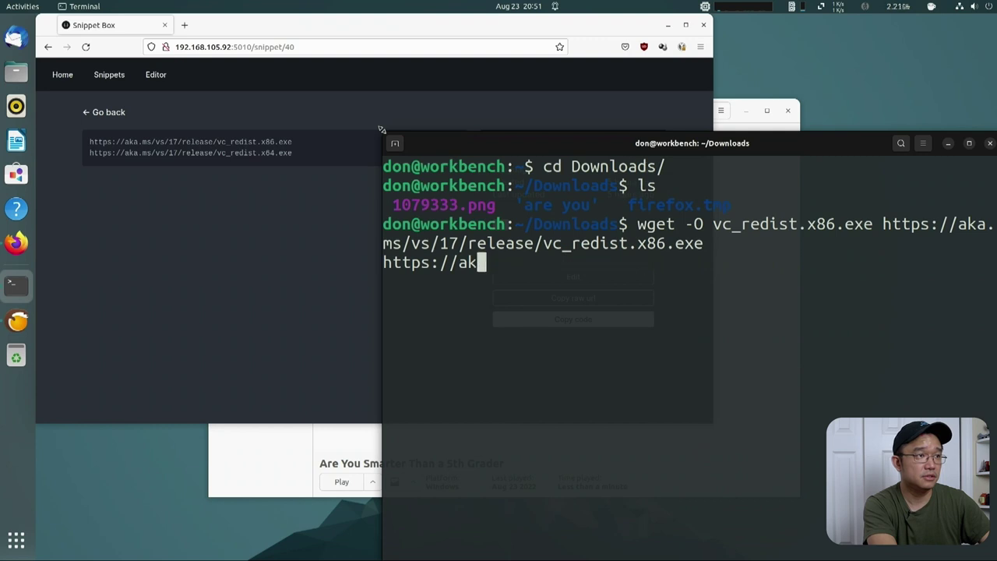
{"action": "key", "text": "BackSpace"}
{"action": "key", "text": "Return"}
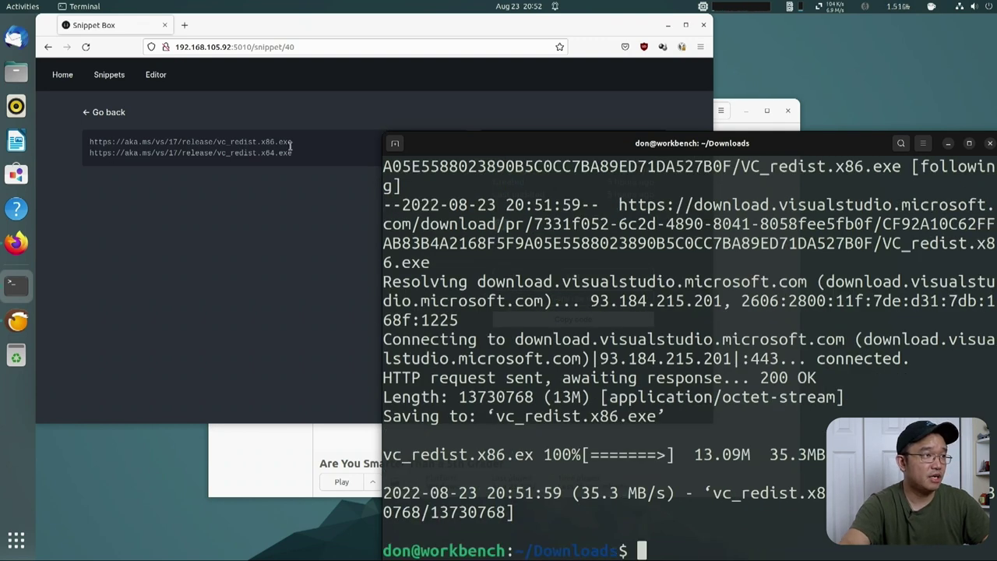
Recall the previous wget command in the terminal and change its download link to vc_redist.x64.exe.
{"action": "left_click_drag", "start_coordinate": [295, 156], "coordinate": [89, 162]}
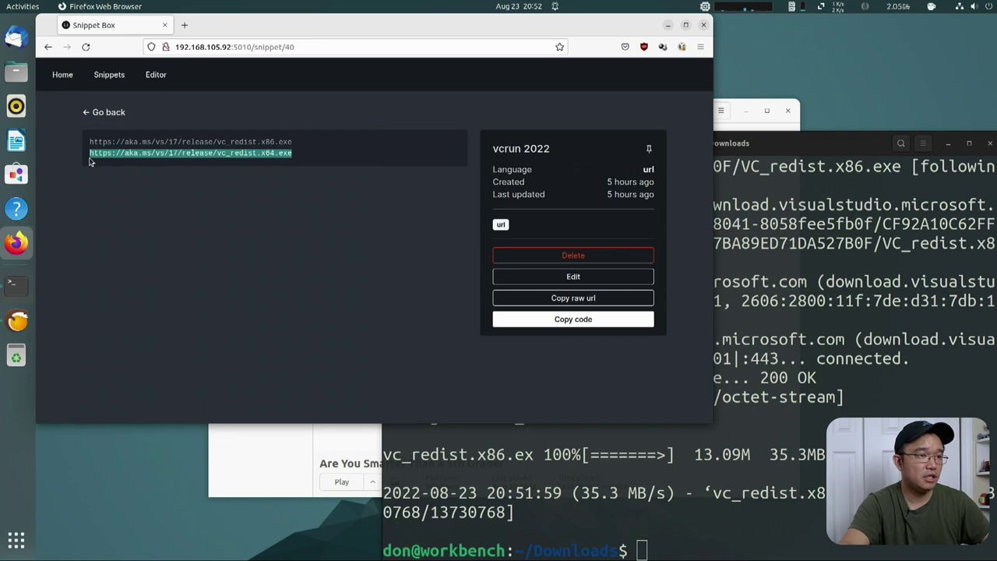
{"action": "left_click", "coordinate": [763, 432]}
{"action": "key", "text": "Up"}
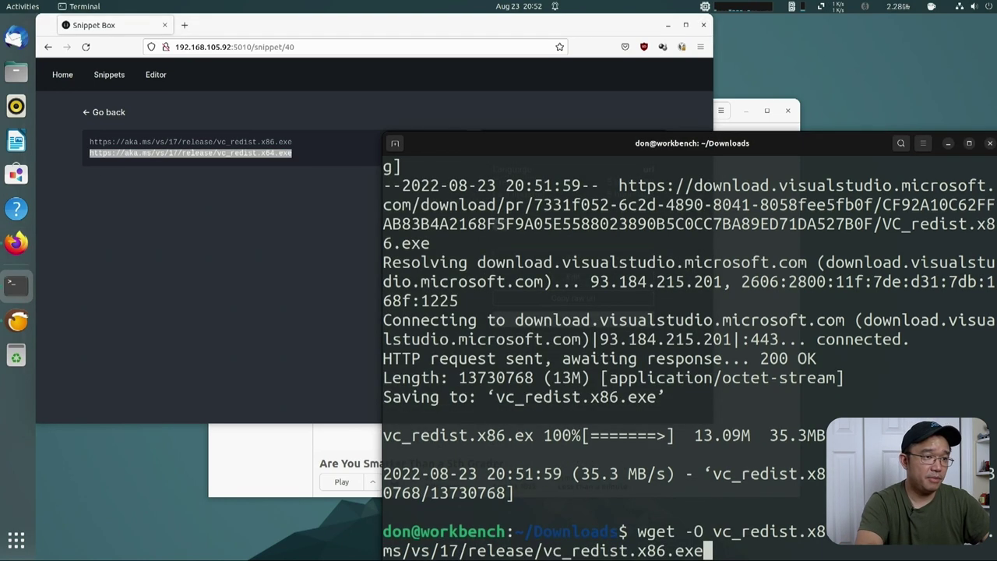
{"action": "key", "text": "Left"}
{"action": "key", "text": "Left"}
{"action": "key", "text": "Left"}
{"action": "key", "text": "Left"}
{"action": "key", "text": "BackSpace"}
{"action": "key", "text": "BackSpace"}
{"action": "type", "text": "64"}
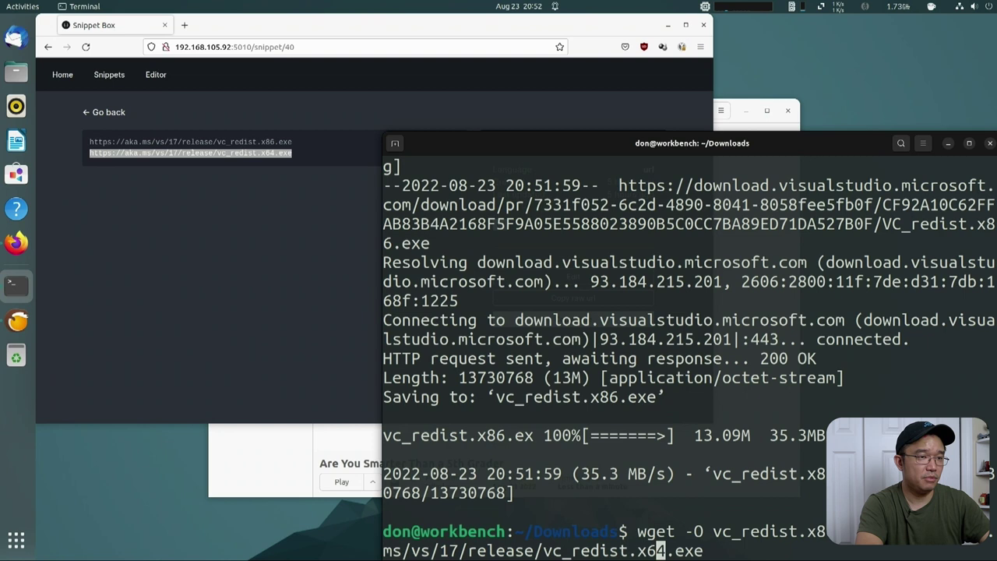
Change the recalled wget command's output file name to vc_redist.x64.exe and run the download.
{"action": "key", "text": "Left"}
{"action": "key", "text": "Left"}
{"action": "key", "text": "Left"}
{"action": "key", "text": "Left"}
{"action": "key", "text": "Left"}
{"action": "key", "text": "Left"}
{"action": "key", "text": "Left"}
{"action": "key", "text": "Left"}
{"action": "key", "text": "Left"}
{"action": "key", "text": "Left"}
{"action": "key", "text": "Left"}
{"action": "key", "text": "Left"}
{"action": "key", "text": "Left"}
{"action": "key", "text": "Left"}
{"action": "key", "text": "Left"}
{"action": "key", "text": "Left"}
{"action": "key", "text": "Left"}
{"action": "key", "text": "Left"}
{"action": "key", "text": "Left"}
{"action": "key", "text": "Left"}
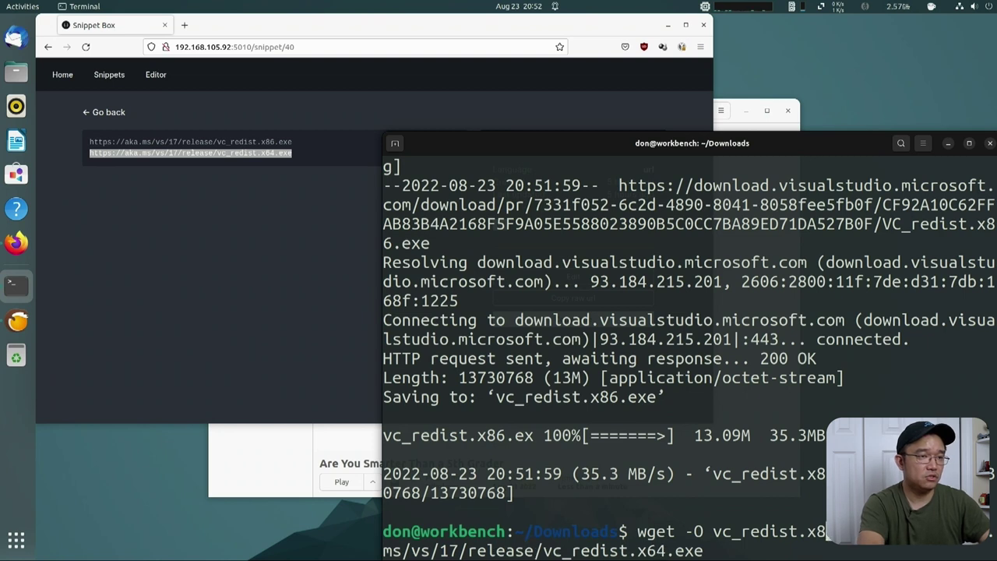
{"action": "key", "text": "BackSpace"}
{"action": "key", "text": "BackSpace"}
{"action": "type", "text": "64"}
{"action": "key", "text": "Return"}
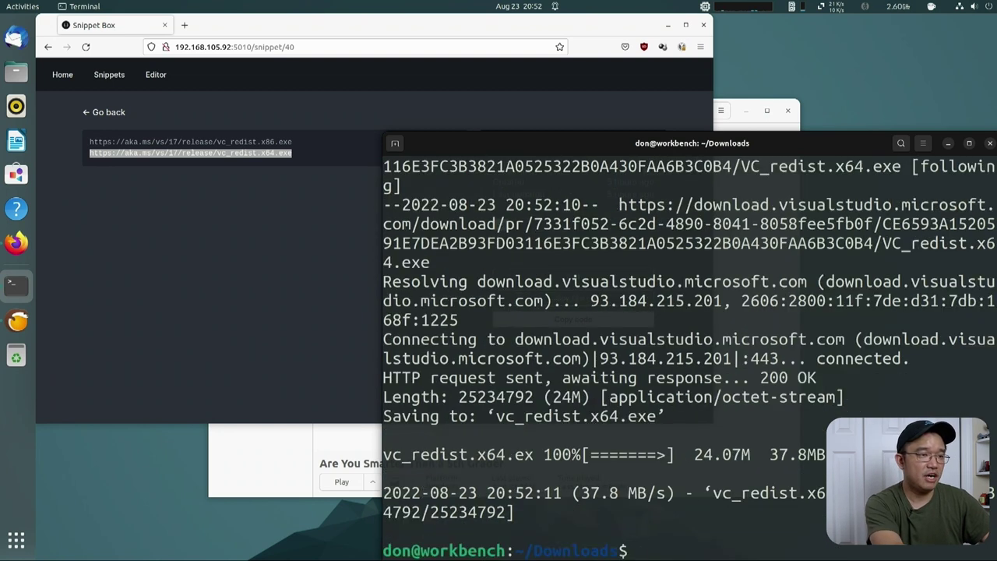
List the Downloads directory with ls and check for the x86 and x64 vc_redist installers.
{"action": "type", "text": "ls"}
{"action": "key", "text": "Return"}
{"action": "left_click_drag", "start_coordinate": [774, 512], "coordinate": [856, 531]}
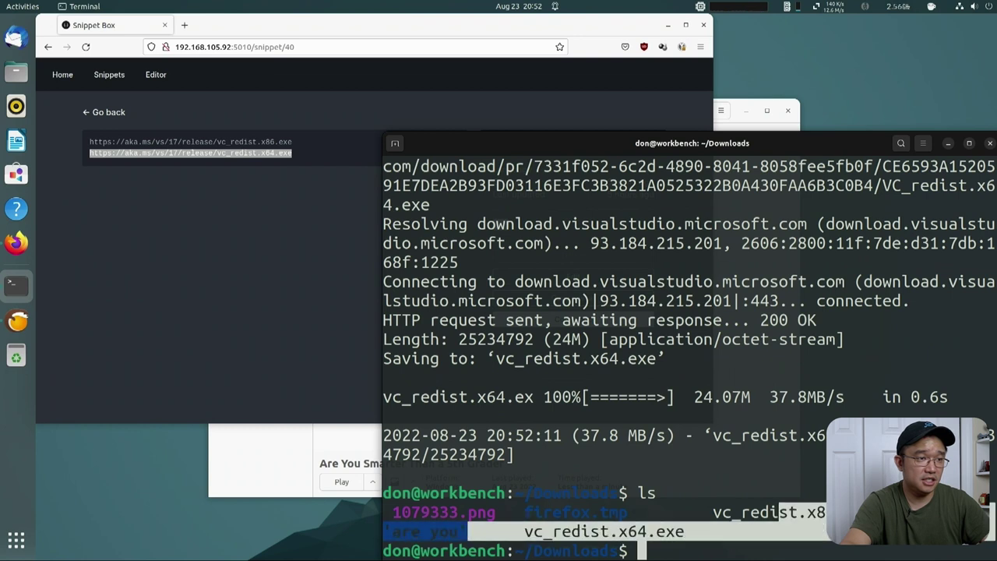
{"action": "left_click", "coordinate": [688, 550]}
{"action": "double_click", "coordinate": [639, 531]}
{"action": "left_click", "coordinate": [689, 382]}
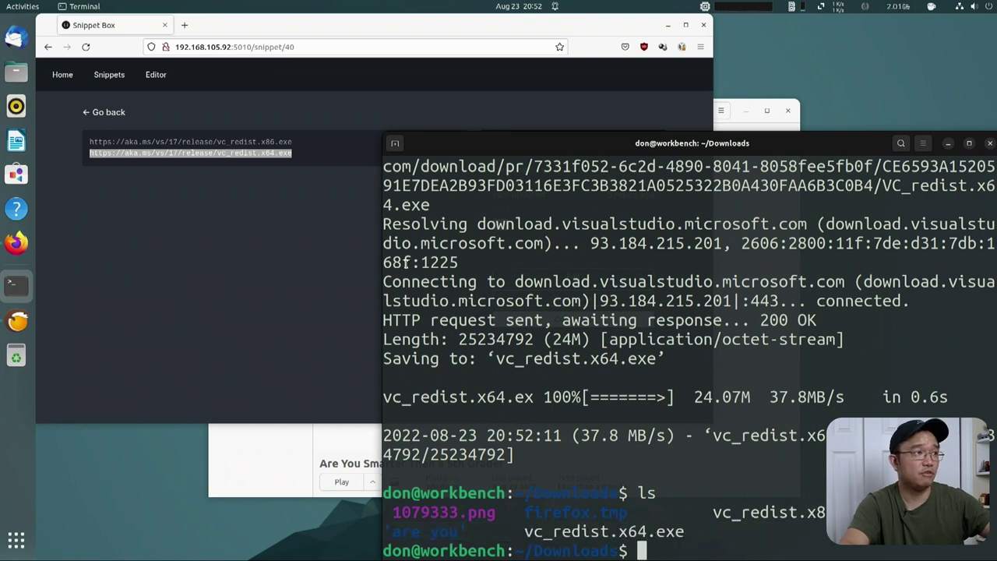
Close the terminal and open the Wine Control Panel for Are You Smarter Than a 5th Grader from Lutris.
{"action": "left_click", "coordinate": [251, 202]}
{"action": "left_click_drag", "start_coordinate": [293, 152], "coordinate": [234, 122]}
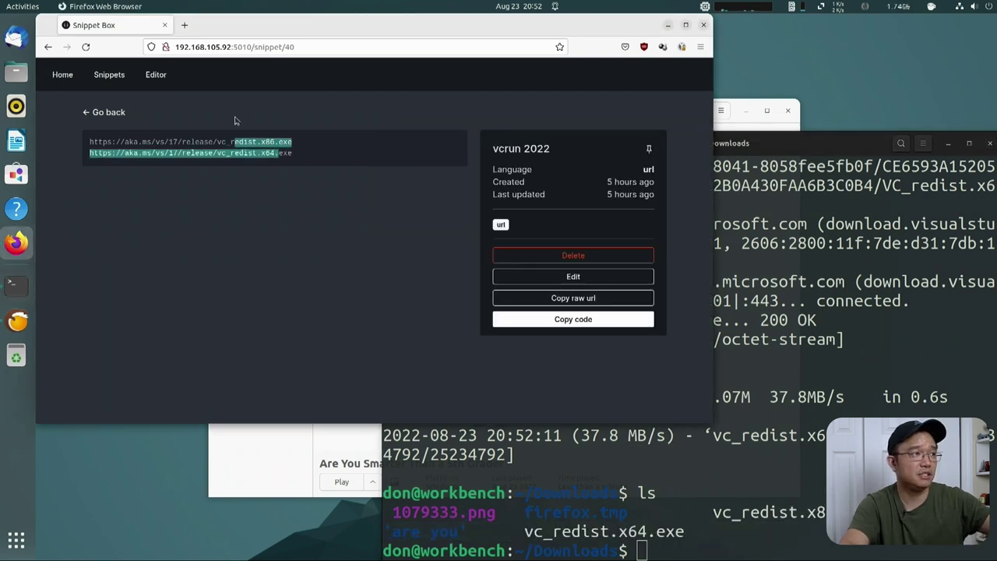
{"action": "left_click", "coordinate": [381, 268]}
{"action": "left_click", "coordinate": [927, 200]}
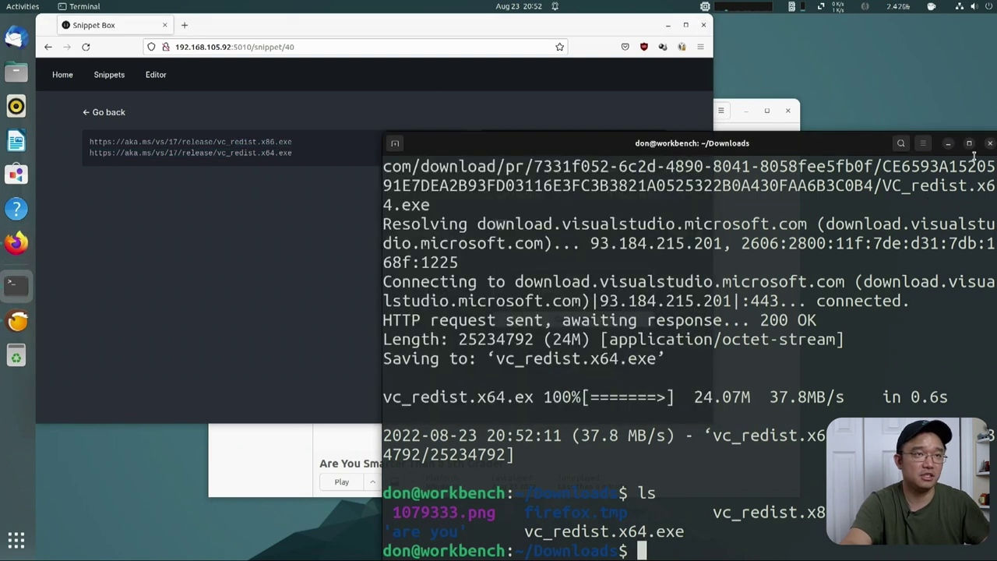
{"action": "left_click", "coordinate": [989, 146]}
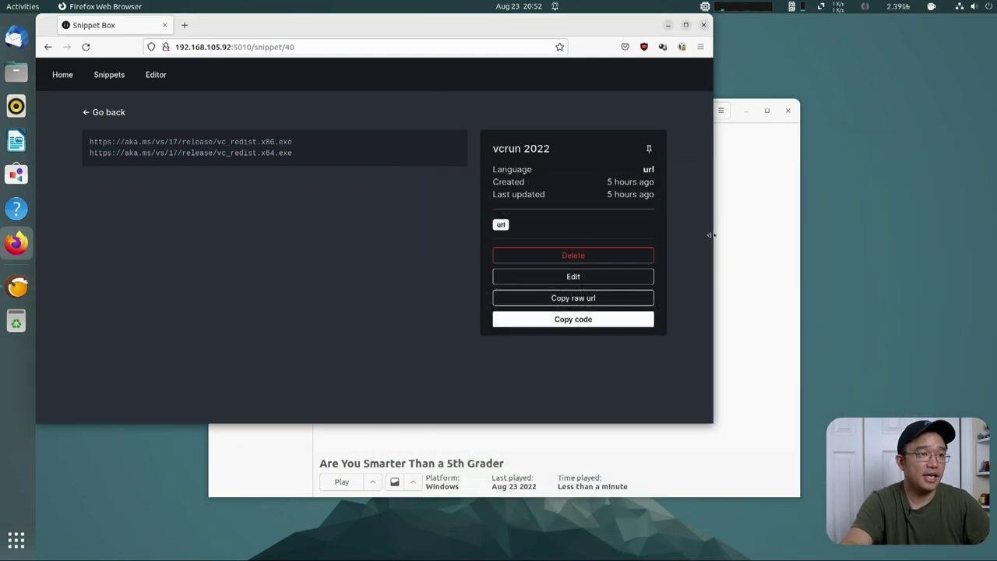
{"action": "left_click", "coordinate": [741, 250]}
{"action": "left_click", "coordinate": [414, 481]}
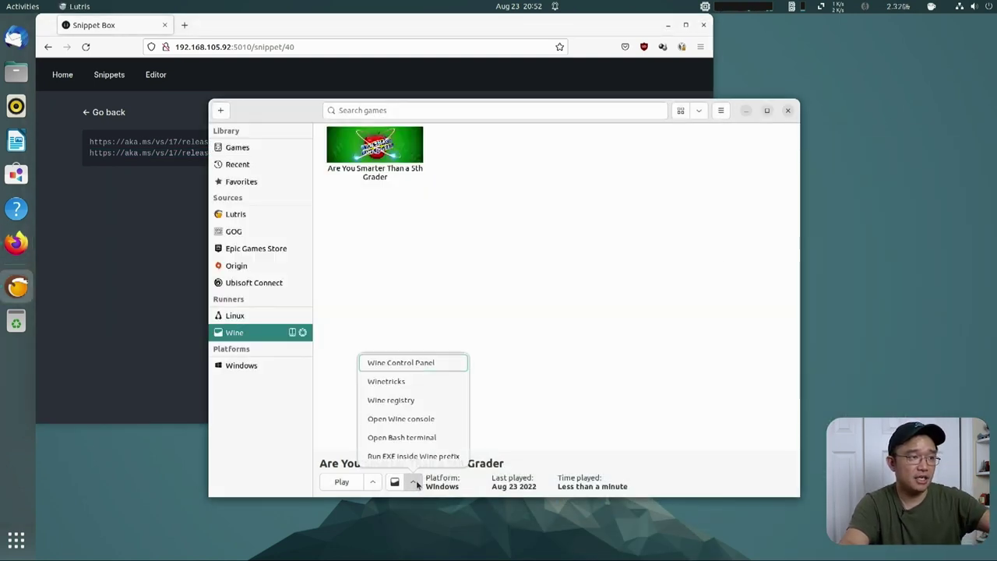
{"action": "left_click", "coordinate": [407, 355]}
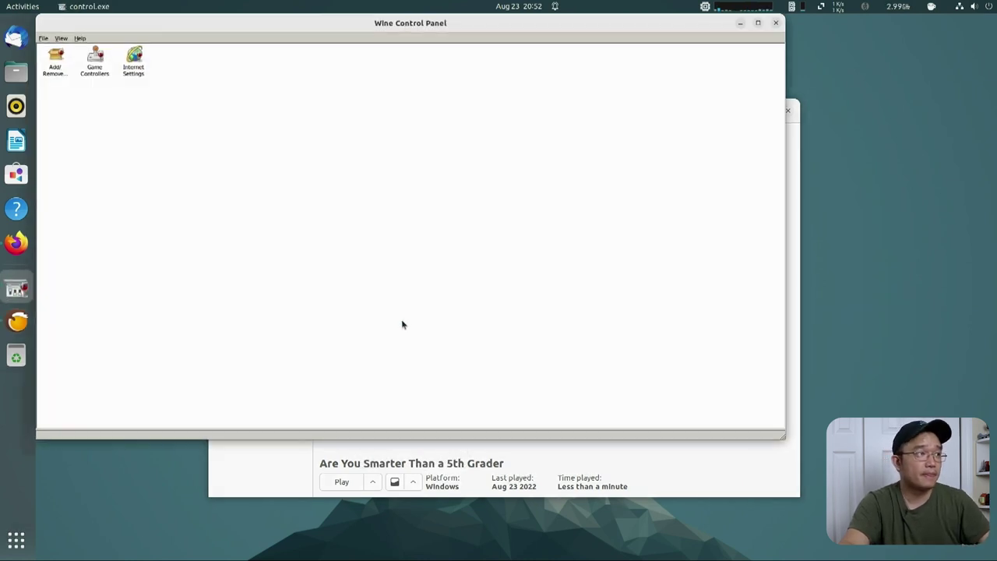
Open Add/Remove Programs in the Wine Control Panel and widen the Name column to read the full program names.
{"action": "left_click_drag", "start_coordinate": [288, 17], "coordinate": [451, 57]}
{"action": "left_click", "coordinate": [220, 107]}
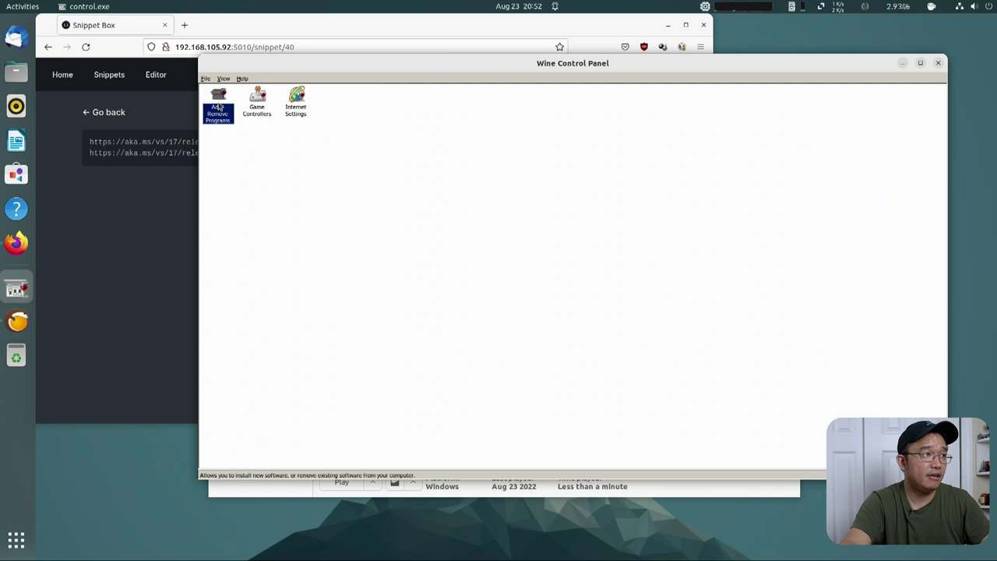
{"action": "double_click", "coordinate": [219, 106]}
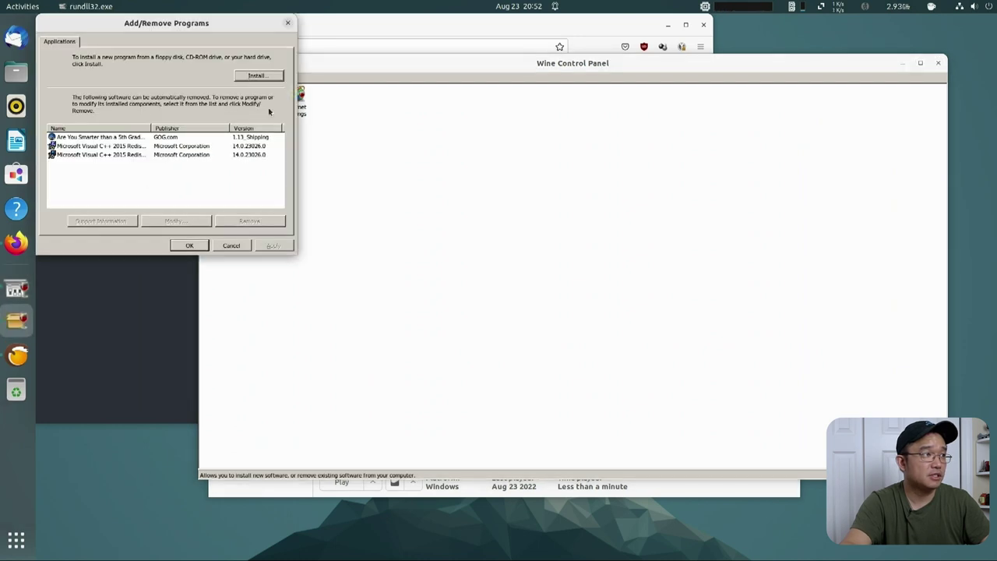
{"action": "left_click", "coordinate": [123, 154]}
{"action": "left_click", "coordinate": [133, 147]}
{"action": "left_click_drag", "start_coordinate": [153, 127], "coordinate": [228, 124]}
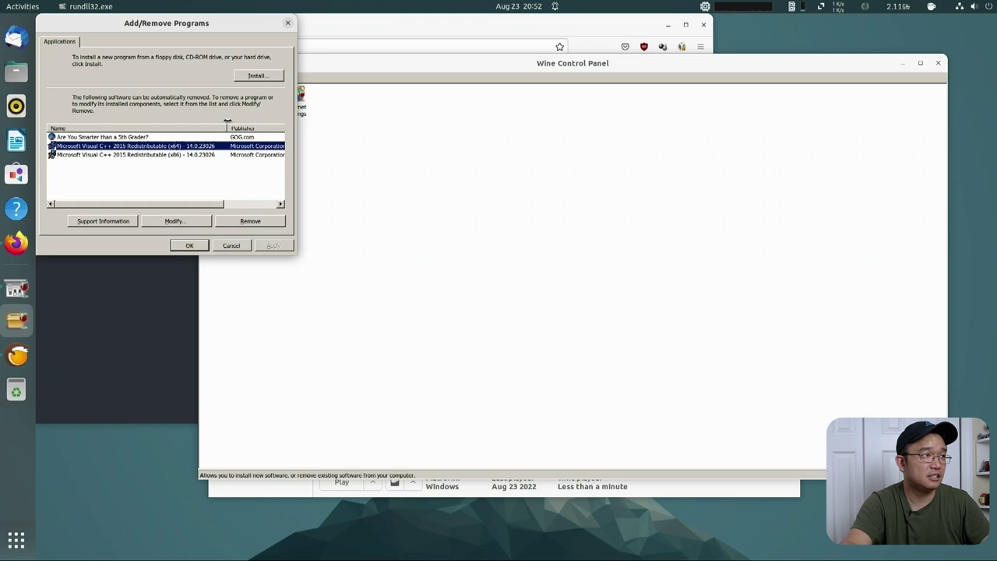
Uninstall Microsoft Visual C++ 2015 Redistributable (x64) from the Wine prefix and close its setup window.
{"action": "left_click", "coordinate": [250, 77]}
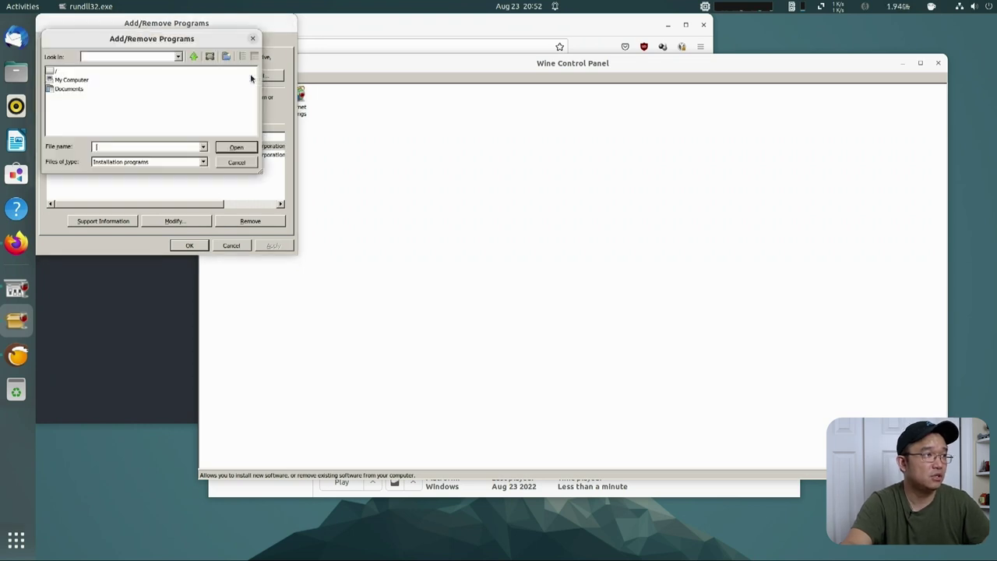
{"action": "left_click", "coordinate": [233, 162]}
{"action": "left_click", "coordinate": [146, 147]}
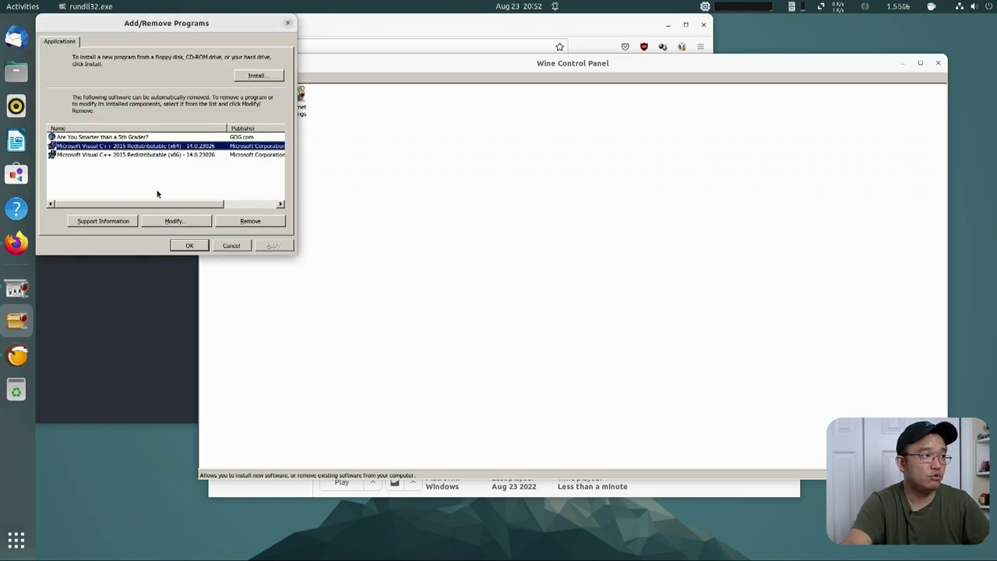
{"action": "left_click", "coordinate": [250, 222]}
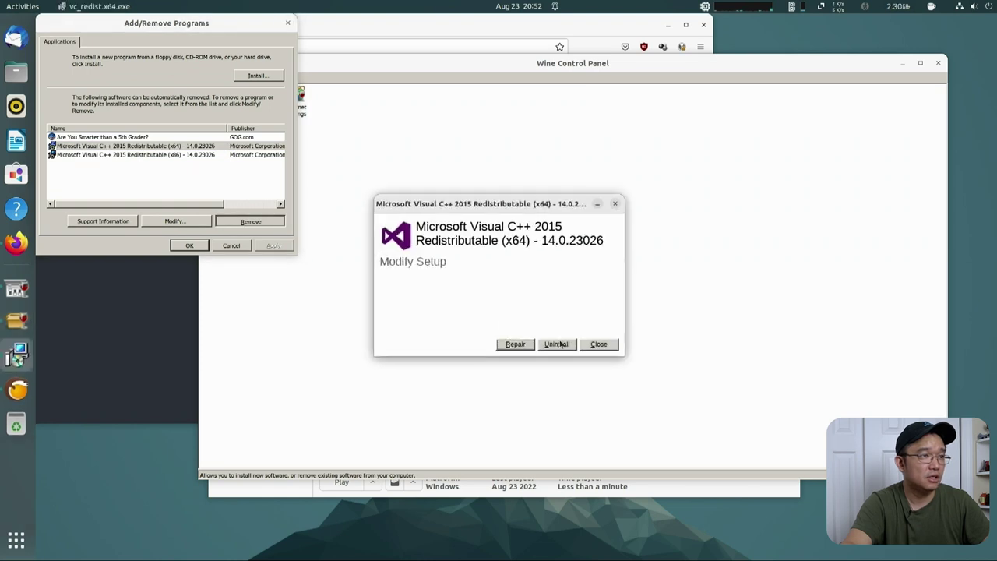
{"action": "left_click", "coordinate": [557, 343]}
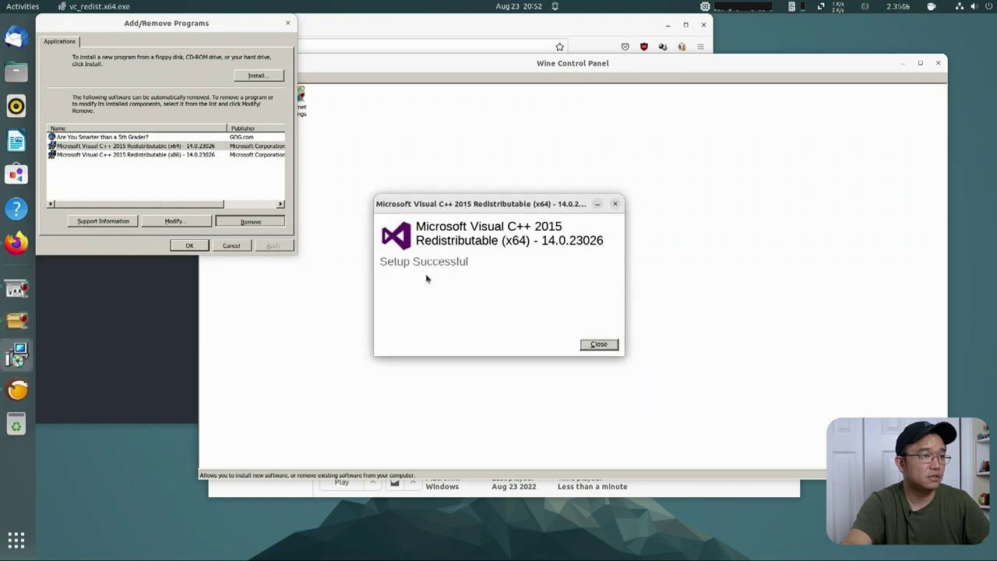
{"action": "left_click", "coordinate": [598, 345]}
Uninstall Microsoft Visual C++ 2015 Redistributable (x86) from the Wine prefix and close its setup window.
{"action": "left_click", "coordinate": [194, 146]}
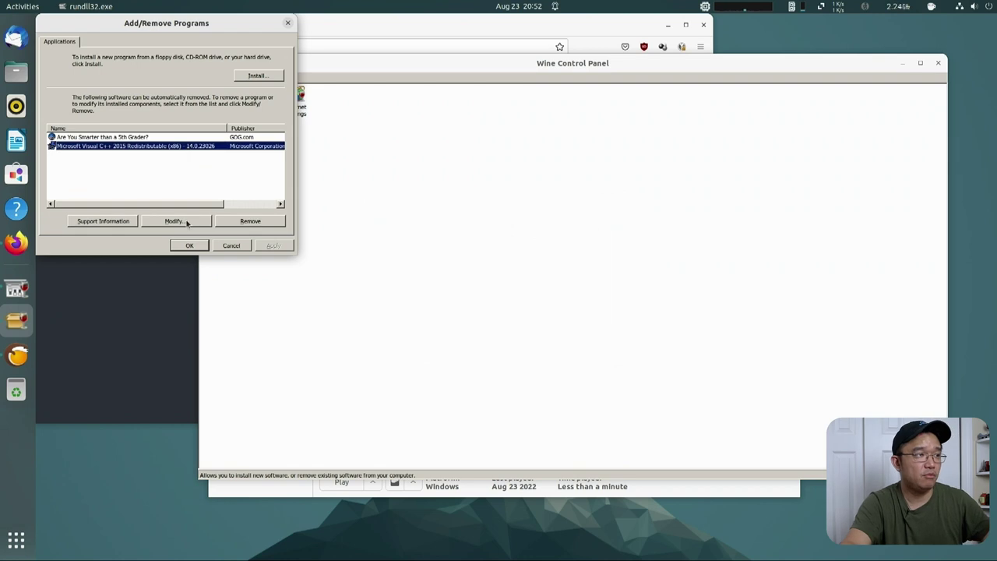
{"action": "left_click", "coordinate": [233, 221]}
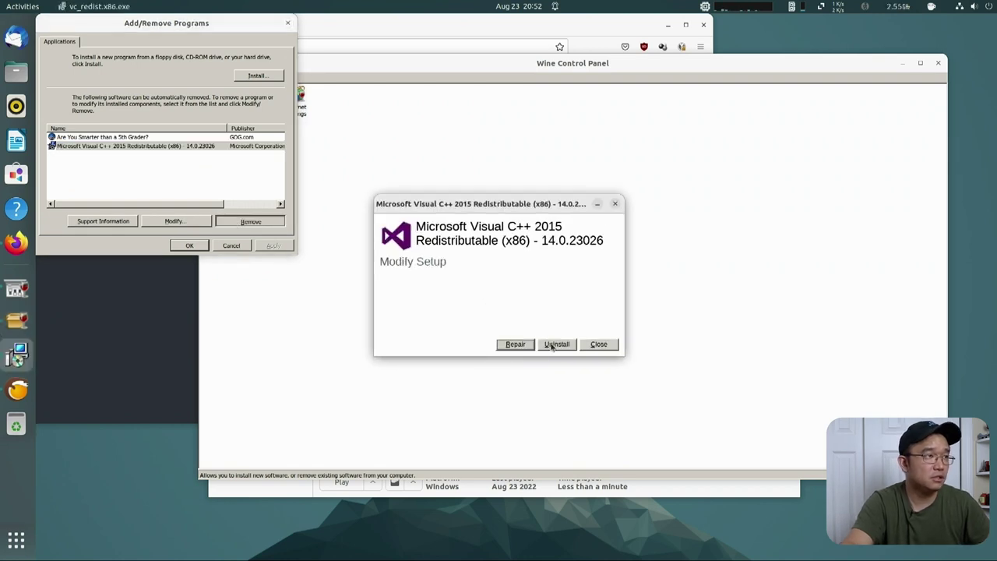
{"action": "left_click", "coordinate": [551, 345]}
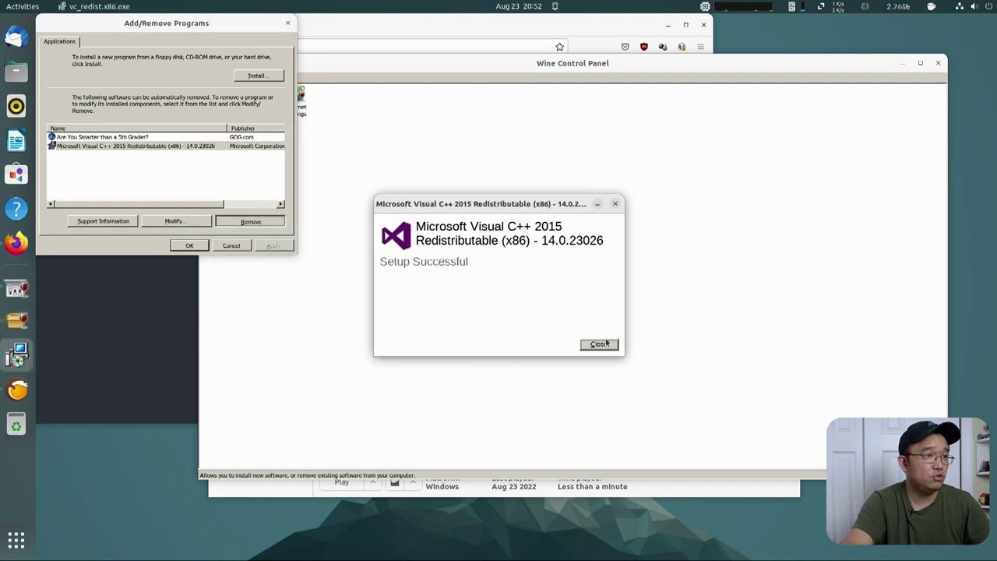
{"action": "left_click", "coordinate": [599, 344]}
Start a new program installation, show all file types, and open vc_redist.x86.exe from the home directory's Downloads folder.
{"action": "left_click", "coordinate": [271, 76]}
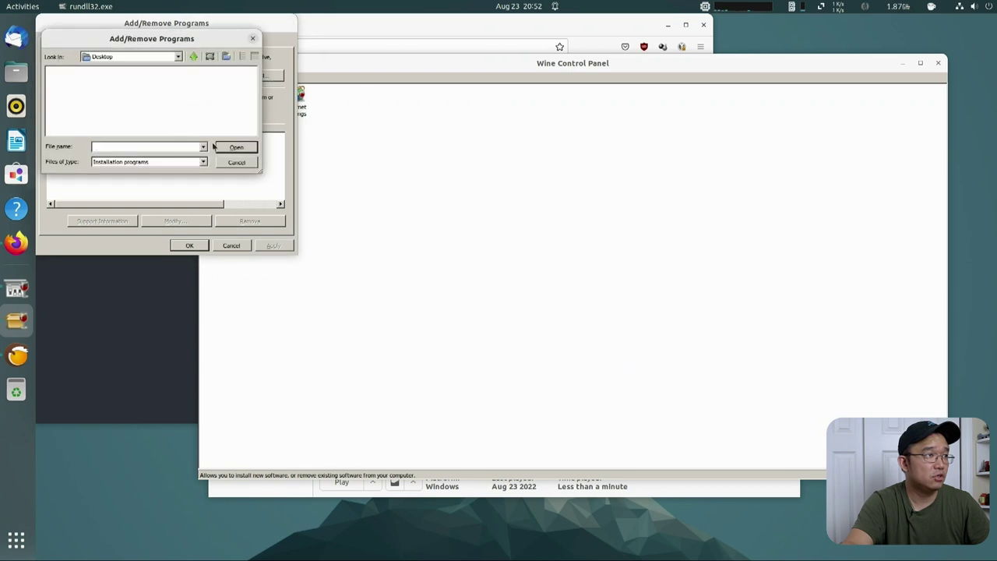
{"action": "left_click", "coordinate": [202, 160]}
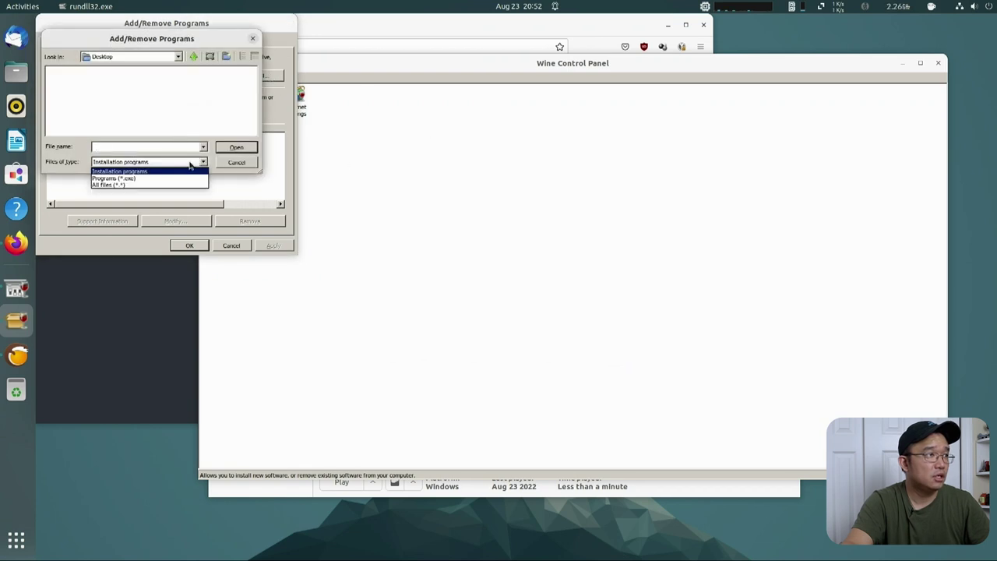
{"action": "left_click", "coordinate": [154, 186]}
{"action": "left_click", "coordinate": [172, 57]}
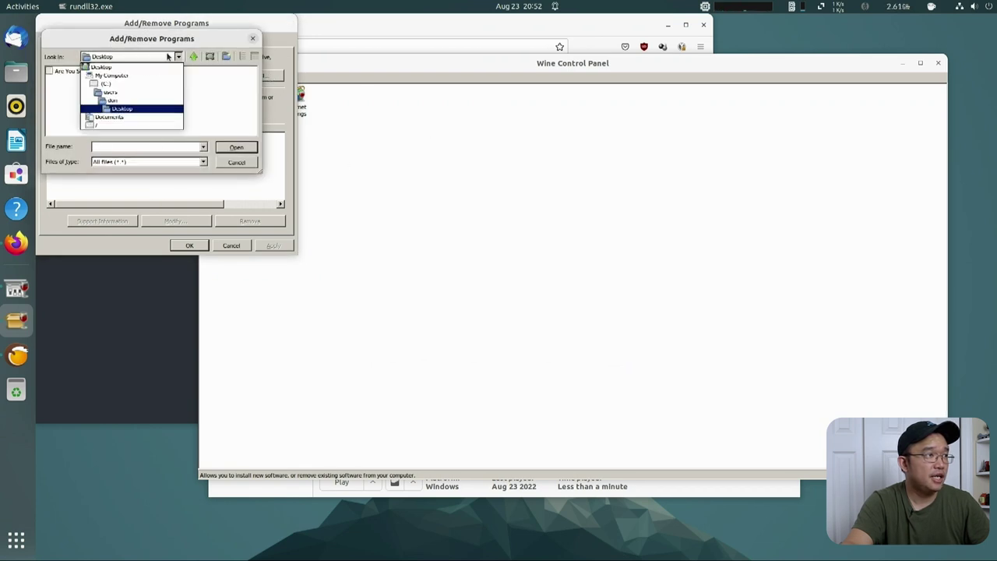
{"action": "left_click", "coordinate": [121, 75]}
{"action": "left_click", "coordinate": [132, 57]}
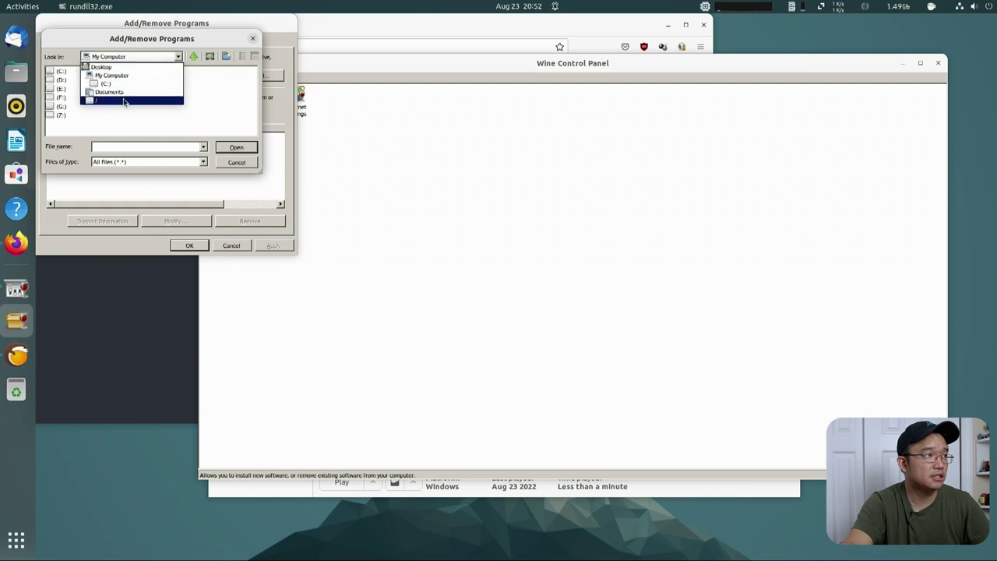
{"action": "left_click", "coordinate": [124, 102]}
{"action": "double_click", "coordinate": [69, 106]}
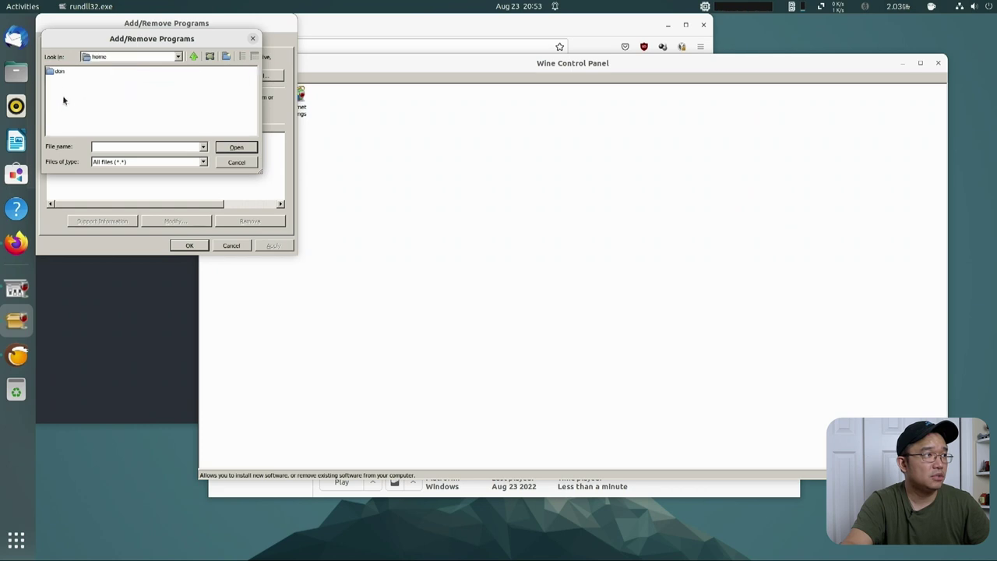
{"action": "double_click", "coordinate": [56, 71]}
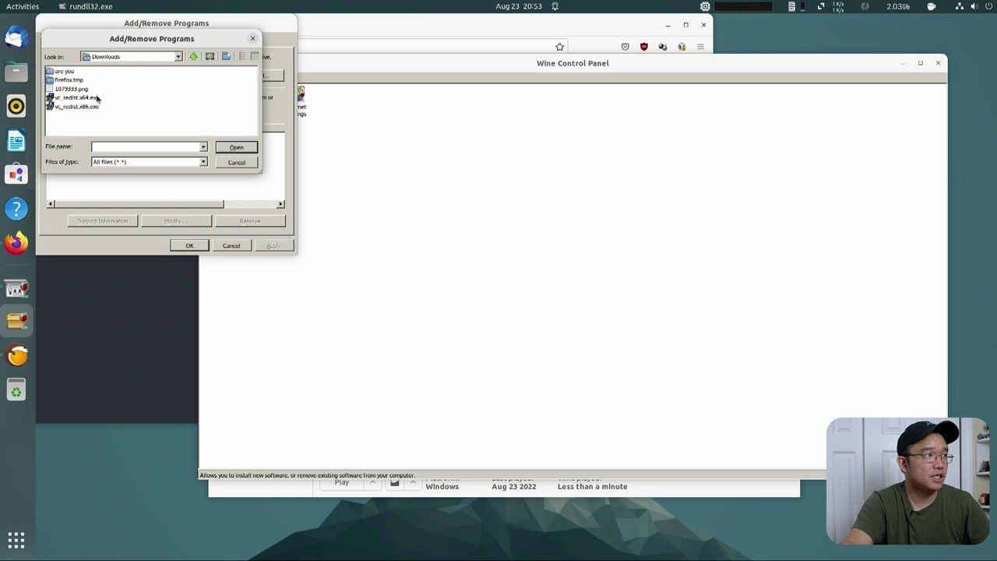
{"action": "left_click", "coordinate": [85, 107]}
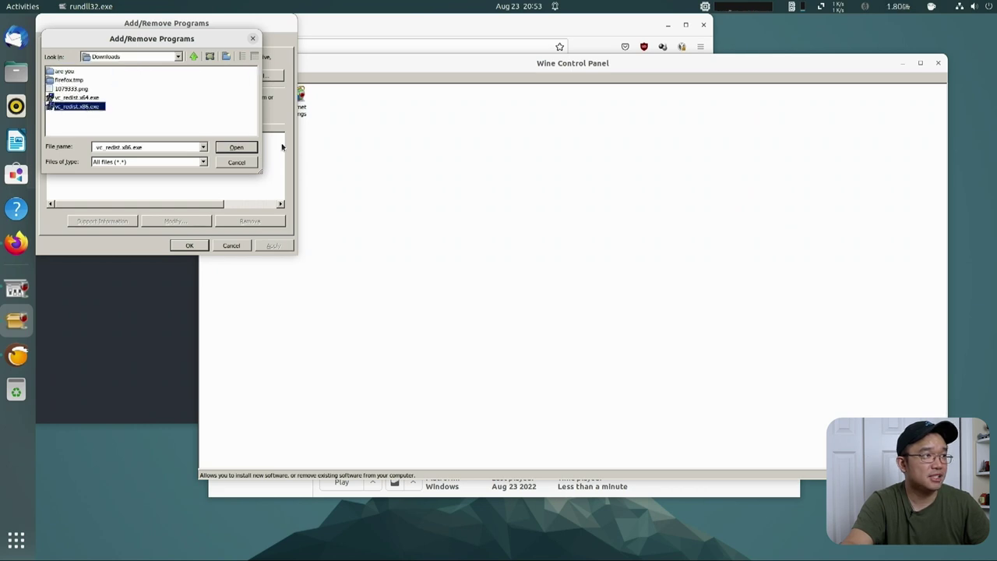
{"action": "left_click", "coordinate": [249, 147]}
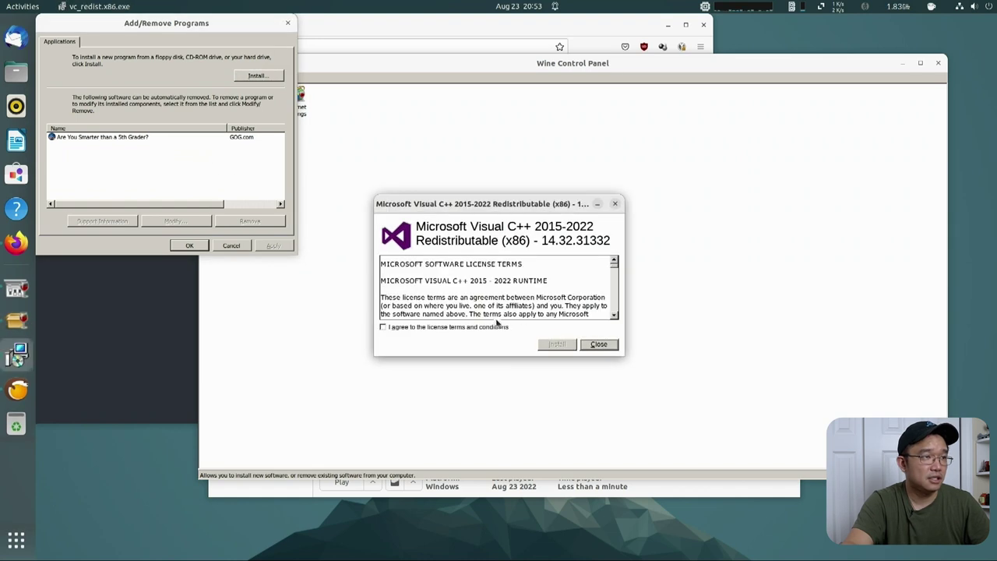
Accept the license terms, install Microsoft Visual C++ 2015-2022 Redistributable (x86), and close its setup window.
{"action": "left_click", "coordinate": [496, 325]}
{"action": "left_click", "coordinate": [564, 346]}
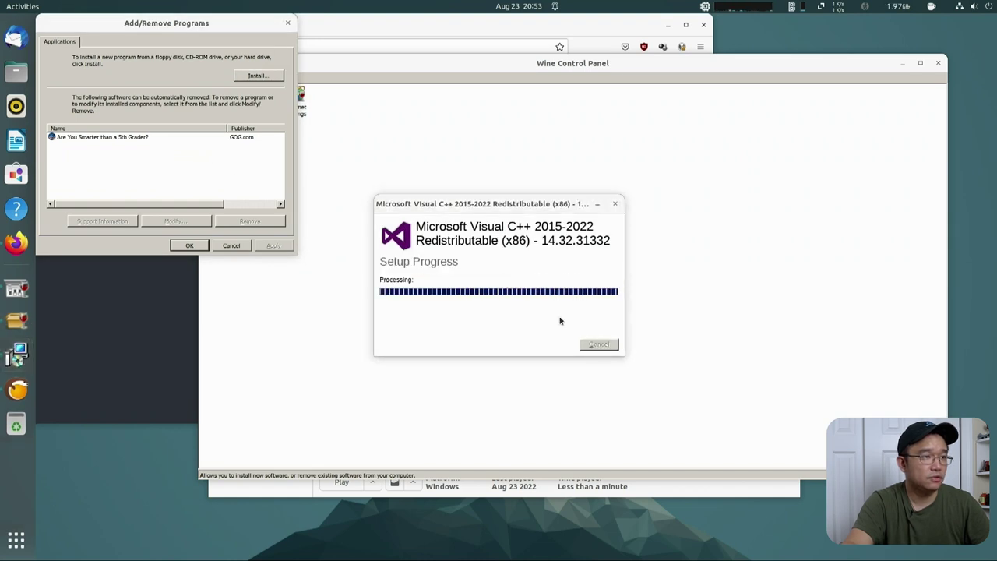
{"action": "left_click", "coordinate": [598, 347]}
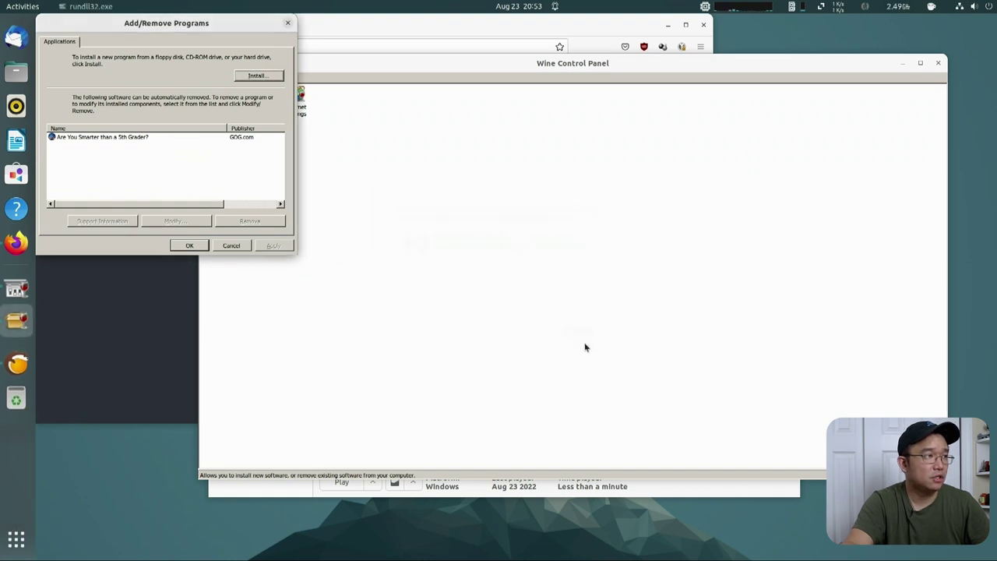
Install Microsoft Visual C++ 2015-2022 Redistributable (x64) from vc_redist.x64.exe in Downloads, accepting its license terms, and close its setup window.
{"action": "left_click", "coordinate": [268, 79]}
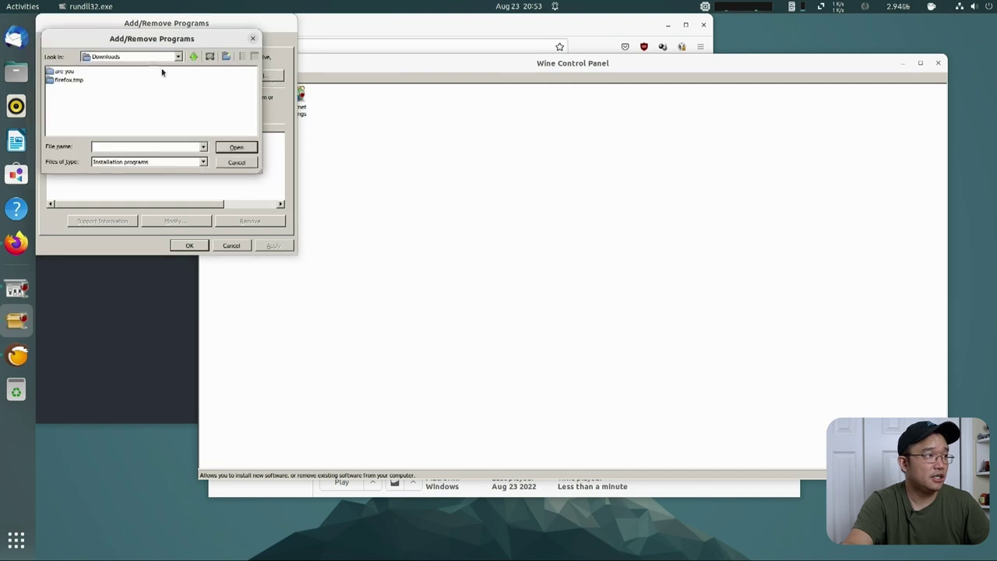
{"action": "left_click", "coordinate": [171, 161]}
{"action": "left_click", "coordinate": [95, 180]}
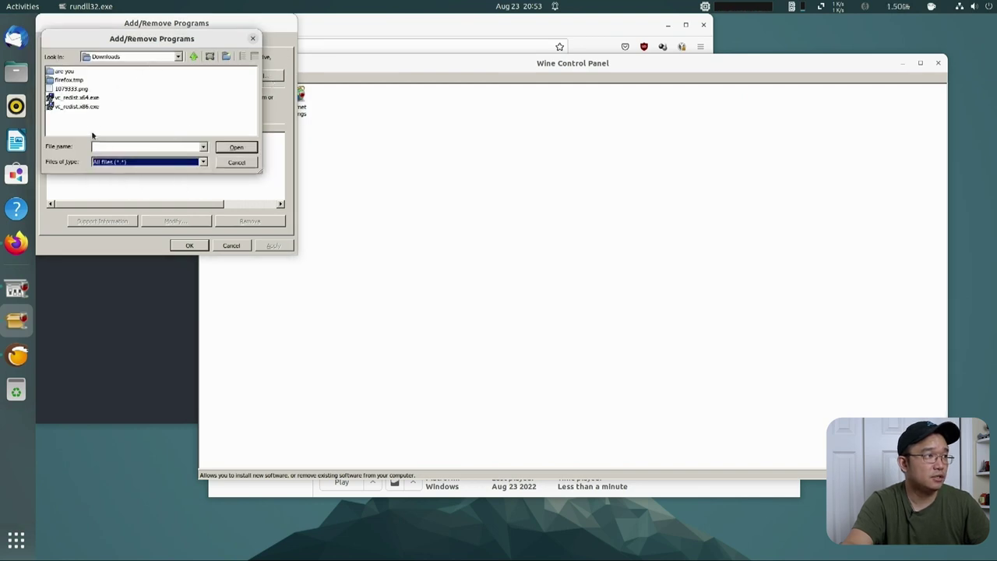
{"action": "left_click", "coordinate": [234, 148]}
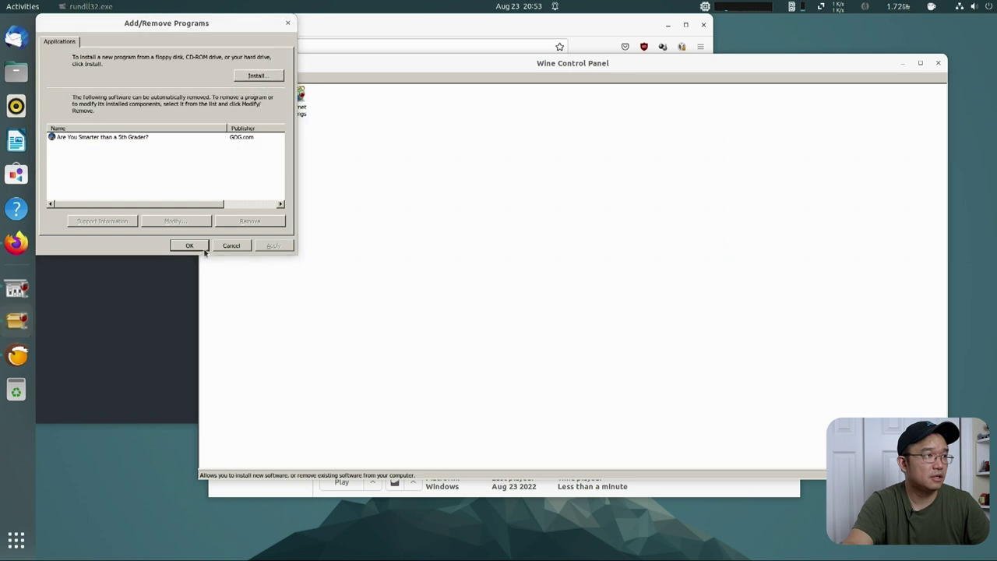
{"action": "left_click", "coordinate": [443, 328]}
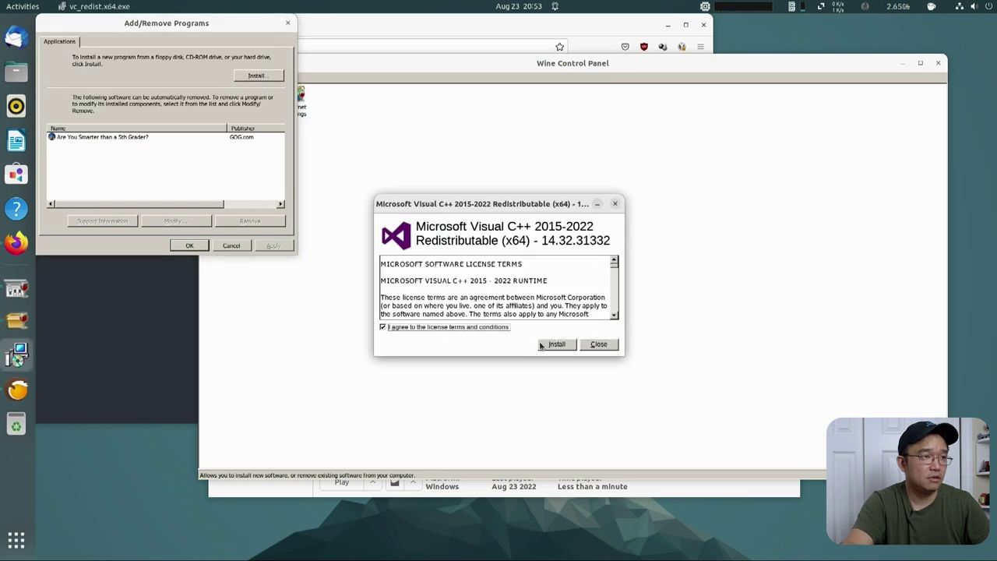
{"action": "left_click", "coordinate": [543, 345]}
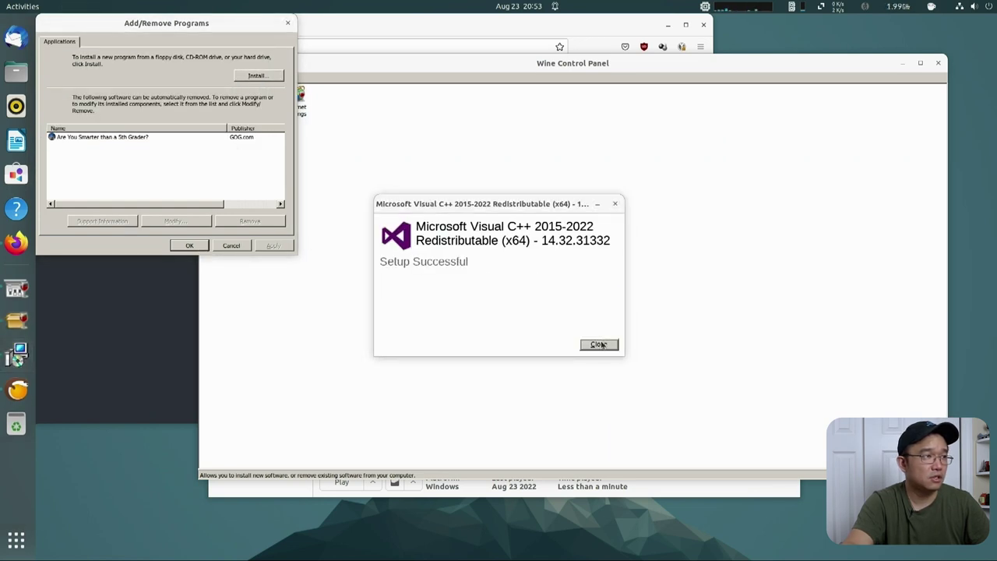
{"action": "left_click", "coordinate": [598, 344]}
Reopen Add/Remove Programs to check the list of installed runtimes, and dismiss it.
{"action": "left_click", "coordinate": [185, 245]}
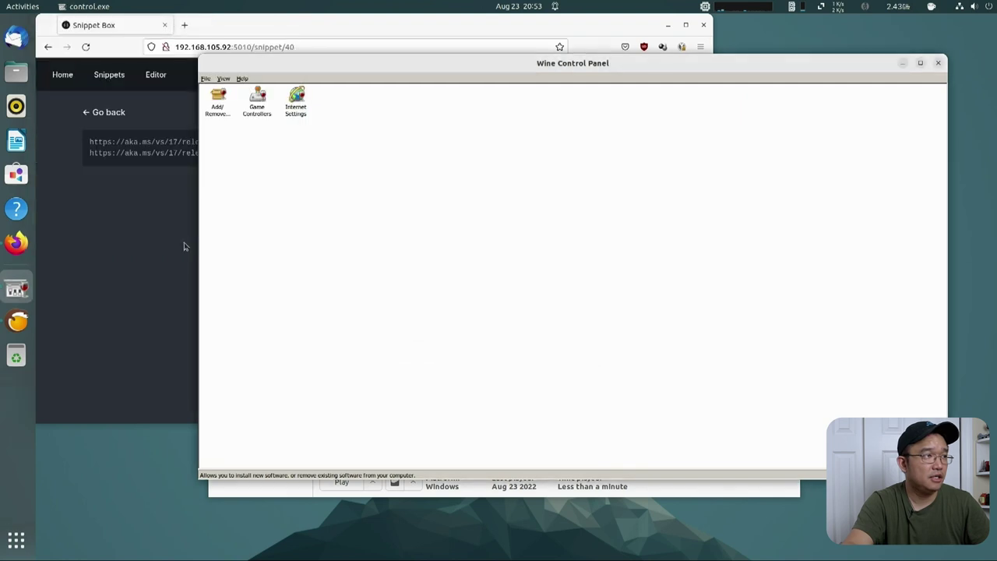
{"action": "double_click", "coordinate": [222, 114]}
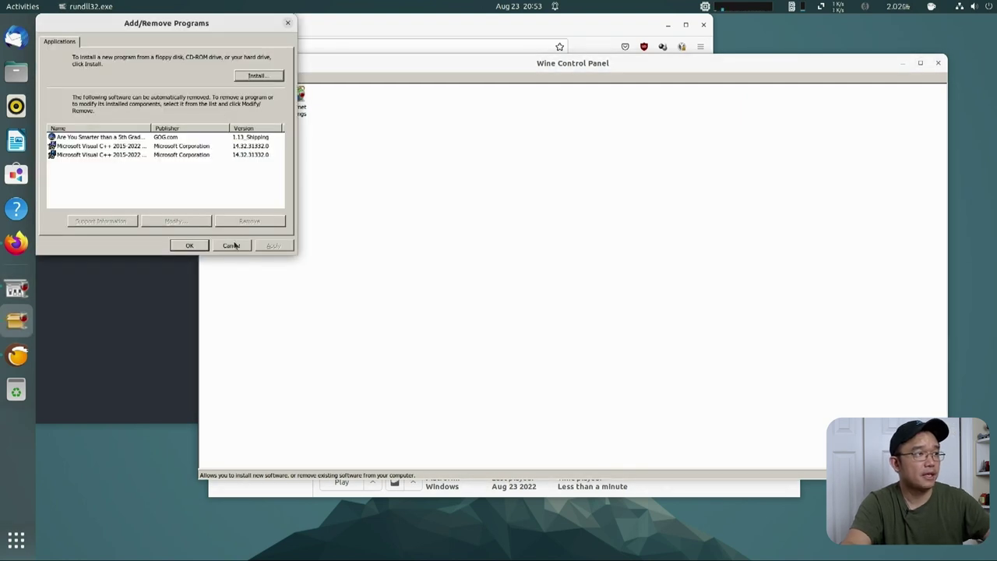
{"action": "left_click", "coordinate": [231, 246]}
Close the Wine Control Panel and launch Are You Smarter Than a 5th Grader from Lutris.
{"action": "left_click", "coordinate": [938, 63]}
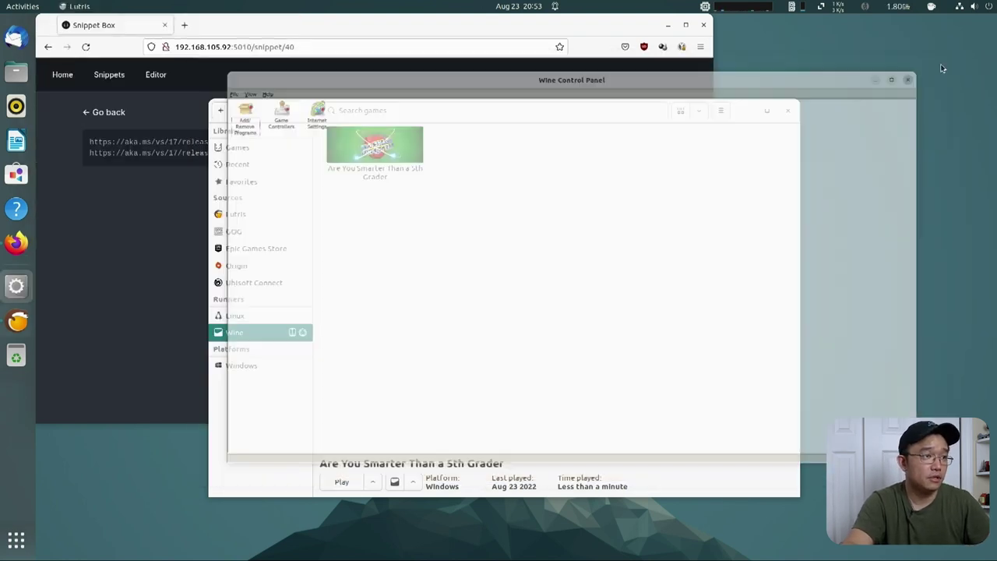
{"action": "left_click", "coordinate": [392, 158]}
{"action": "left_click", "coordinate": [349, 477]}
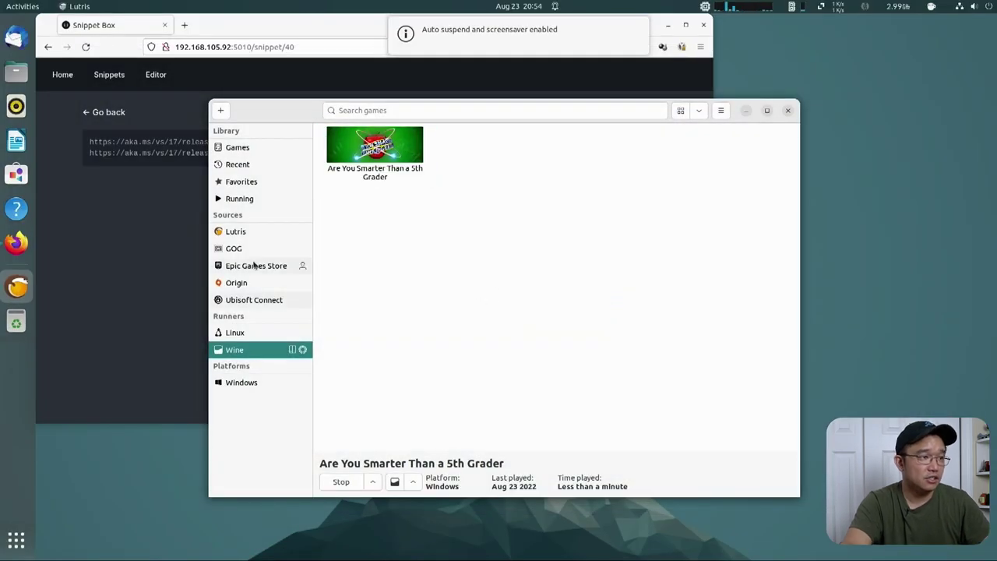
Review the system and runner options in the game's configuration, including the Wine version and DLL overrides, and close it without saving.
{"action": "left_click", "coordinate": [367, 482]}
{"action": "left_click", "coordinate": [348, 416]}
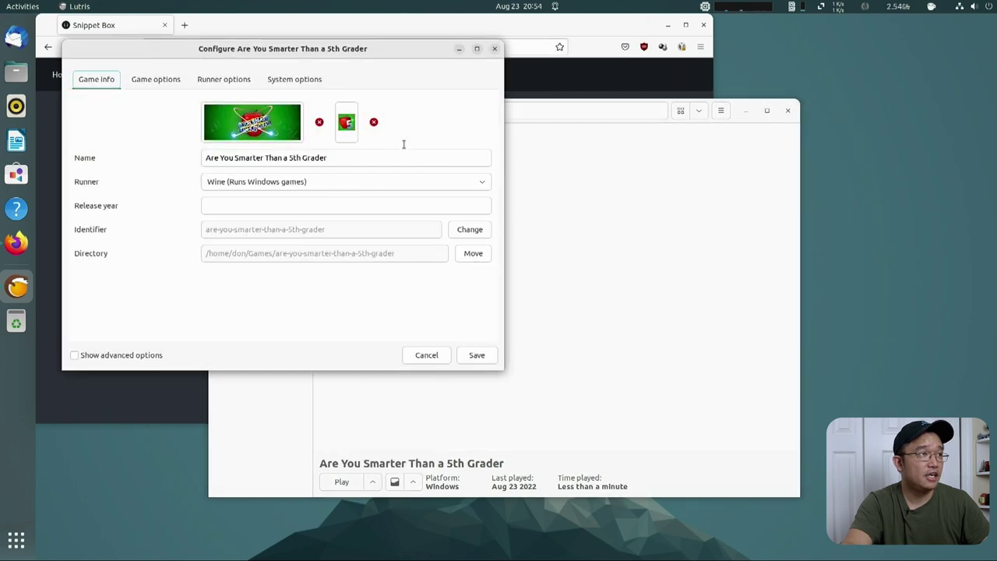
{"action": "left_click", "coordinate": [288, 79]}
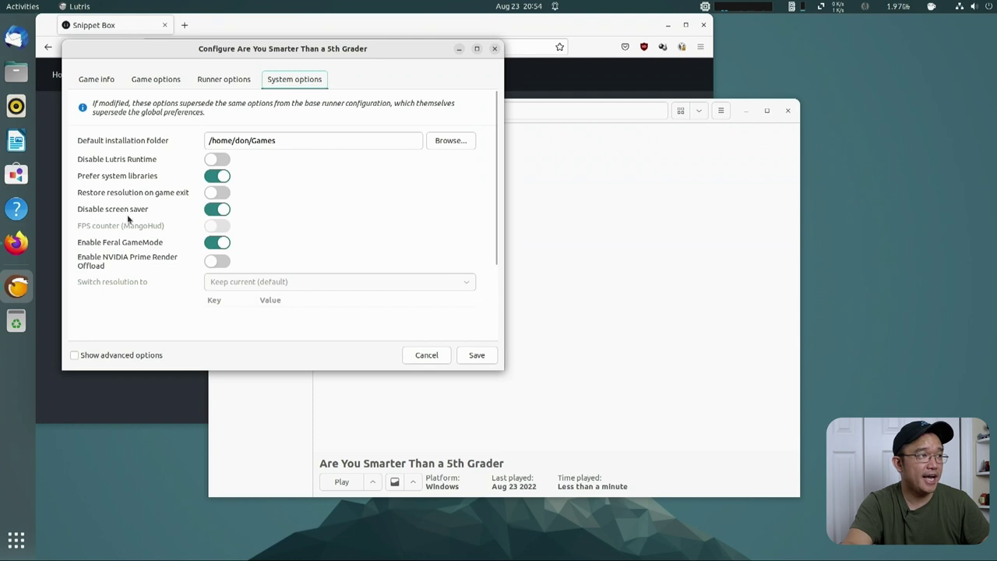
{"action": "left_click", "coordinate": [226, 81]}
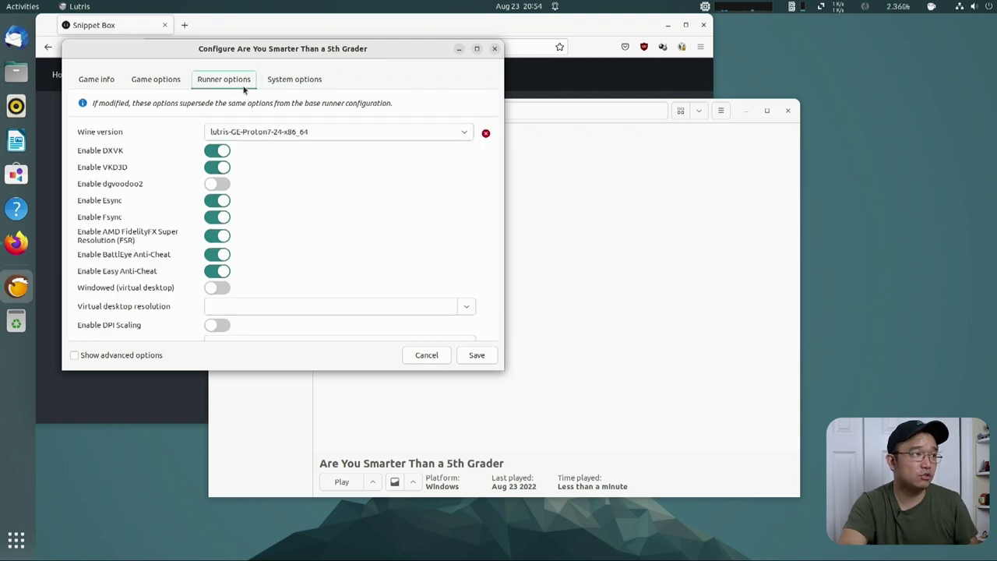
{"action": "left_click", "coordinate": [312, 132]}
{"action": "left_click", "coordinate": [300, 132]}
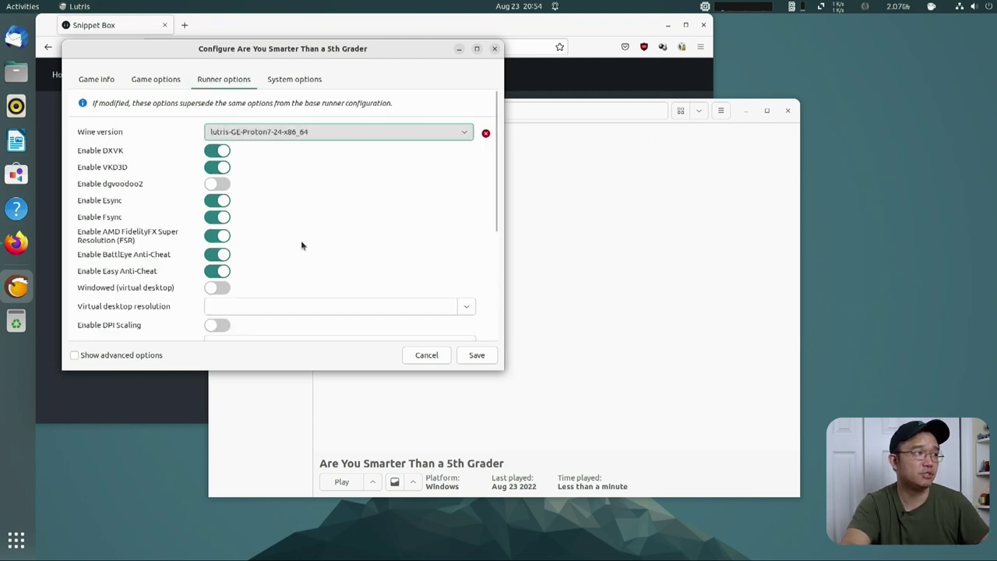
{"action": "scroll", "coordinate": [370, 266], "scroll_direction": "down", "scroll_amount": 5}
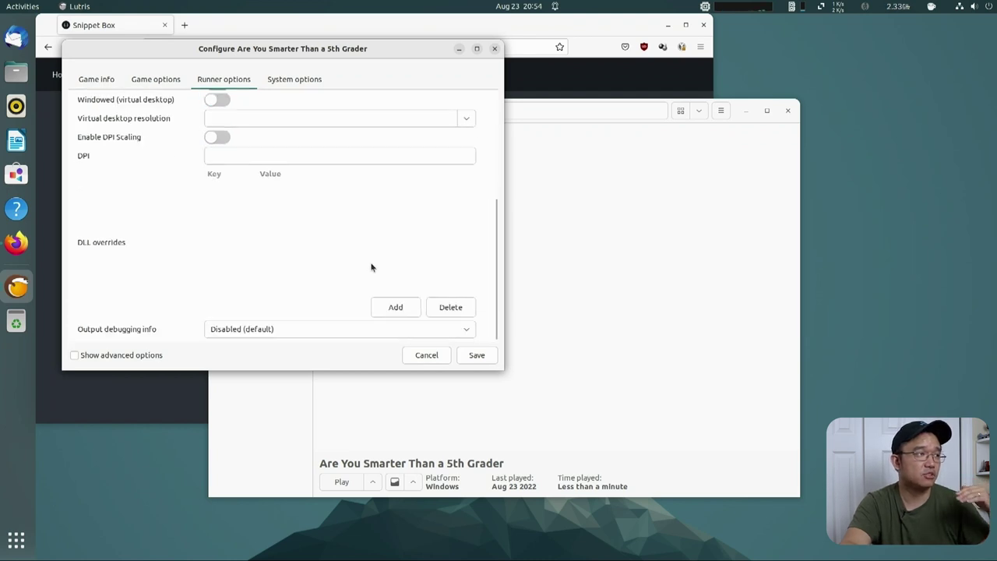
{"action": "scroll", "coordinate": [211, 218], "scroll_direction": "up", "scroll_amount": 5}
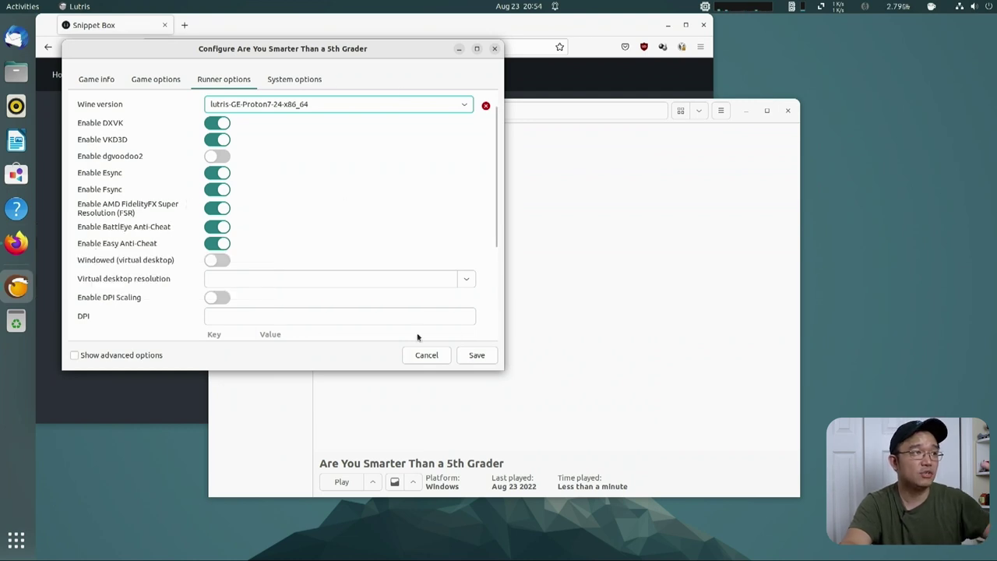
{"action": "left_click_drag", "start_coordinate": [384, 51], "coordinate": [428, 80]}
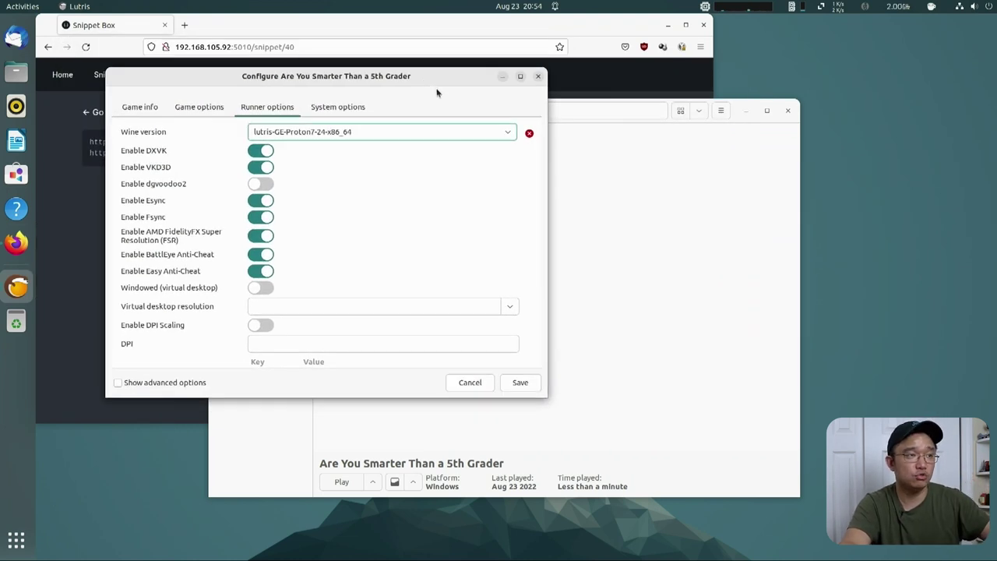
{"action": "left_click", "coordinate": [470, 383]}
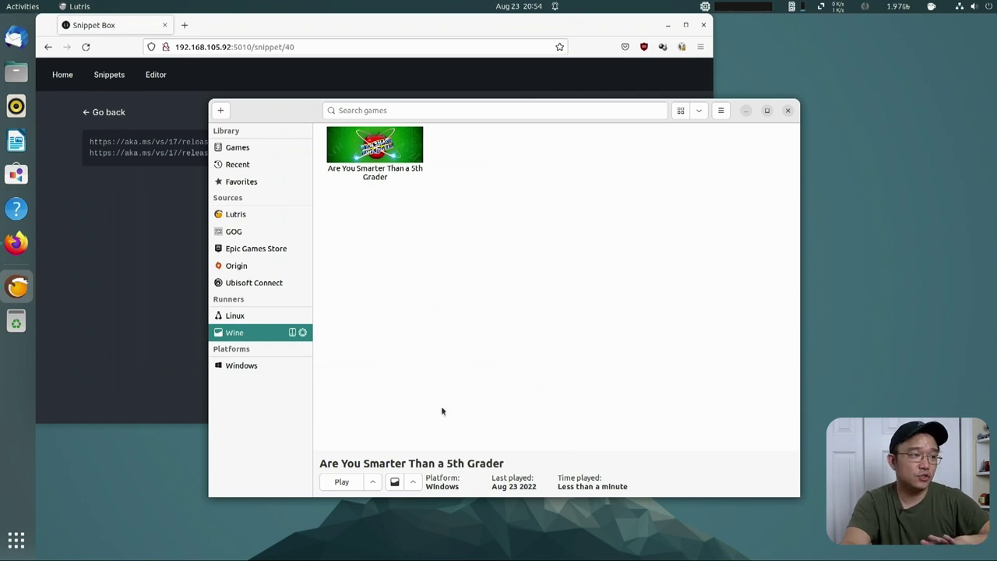
Run setup_are_you_smarter_than_a_5th_grader_-_extra_credit.exe from the dlc folder under Downloads/are you inside the game's Wine prefix.
{"action": "left_click", "coordinate": [413, 482]}
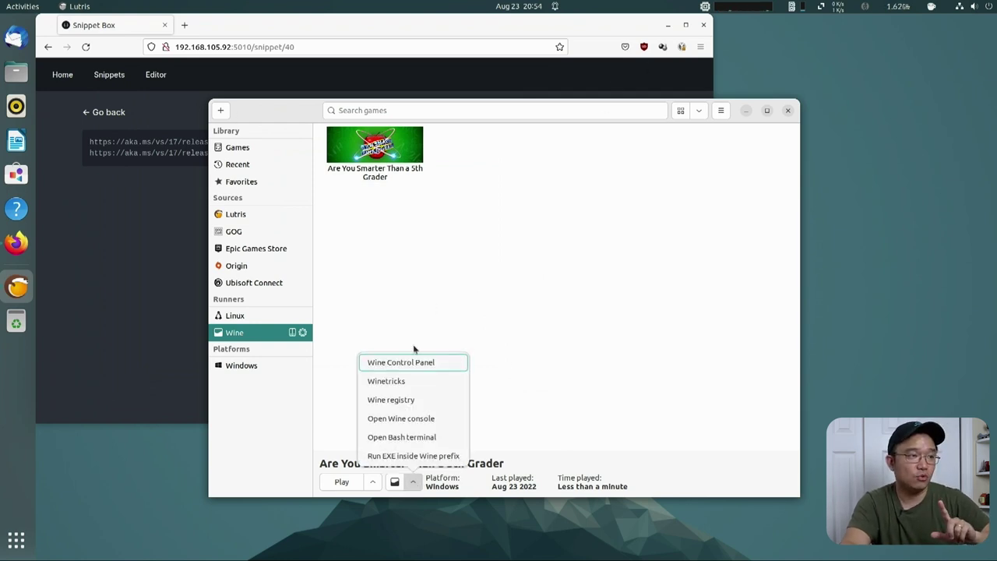
{"action": "left_click", "coordinate": [426, 457]}
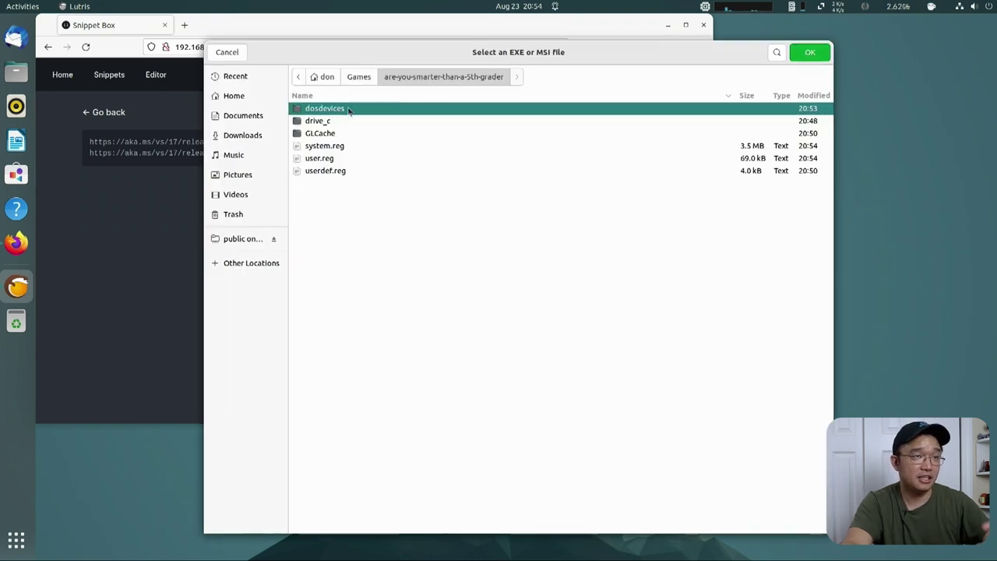
{"action": "left_click", "coordinate": [244, 137]}
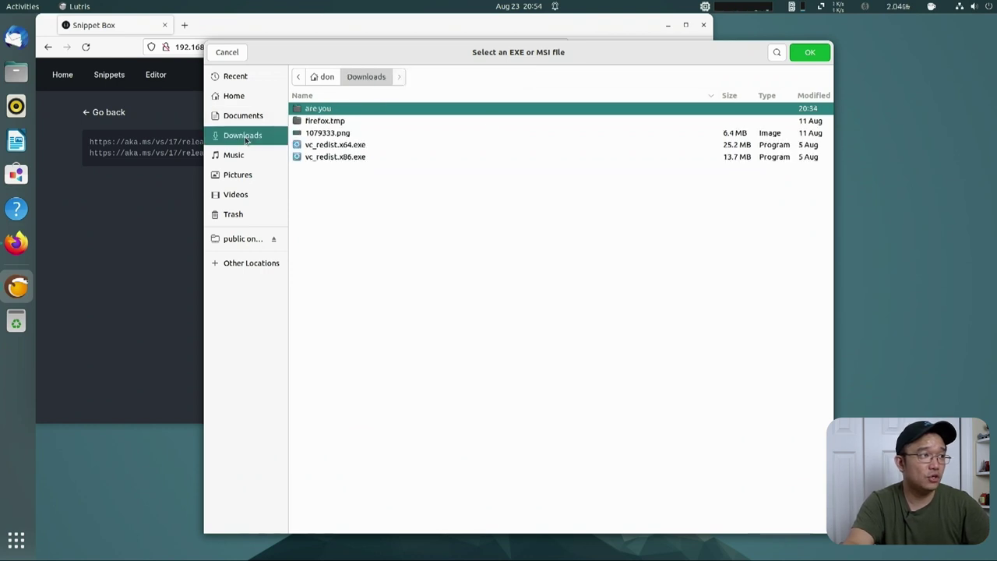
{"action": "double_click", "coordinate": [332, 111]}
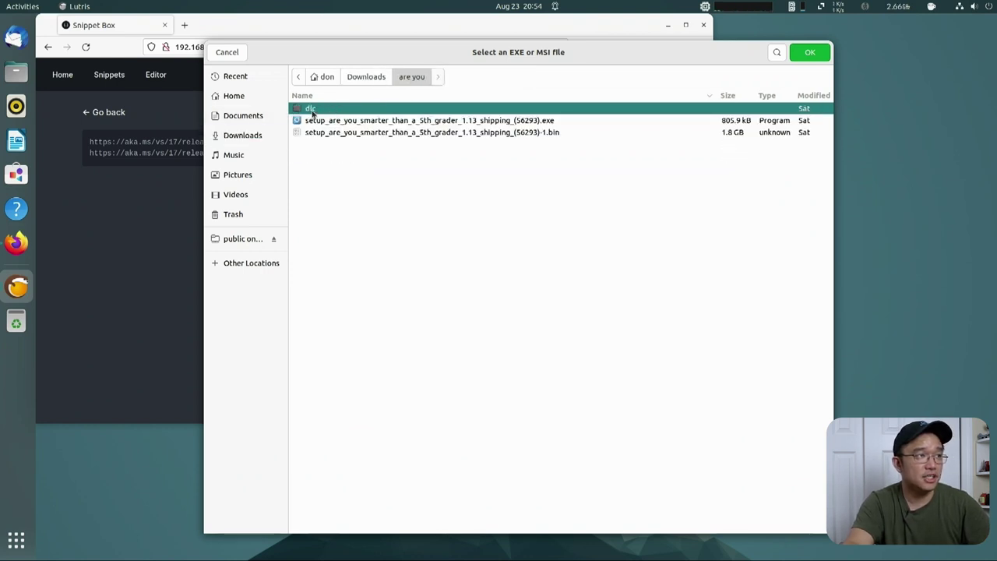
{"action": "double_click", "coordinate": [311, 111]}
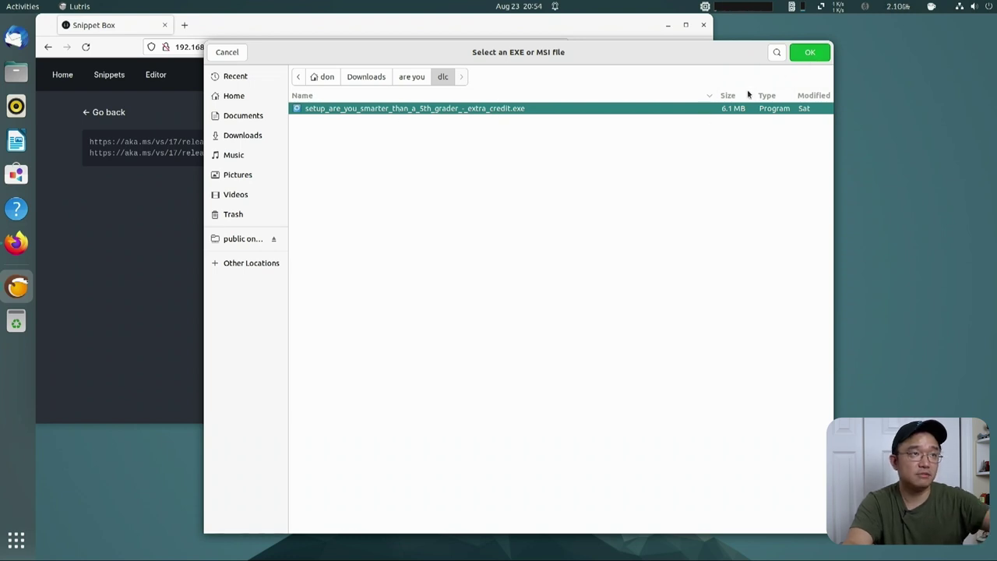
{"action": "left_click", "coordinate": [801, 59]}
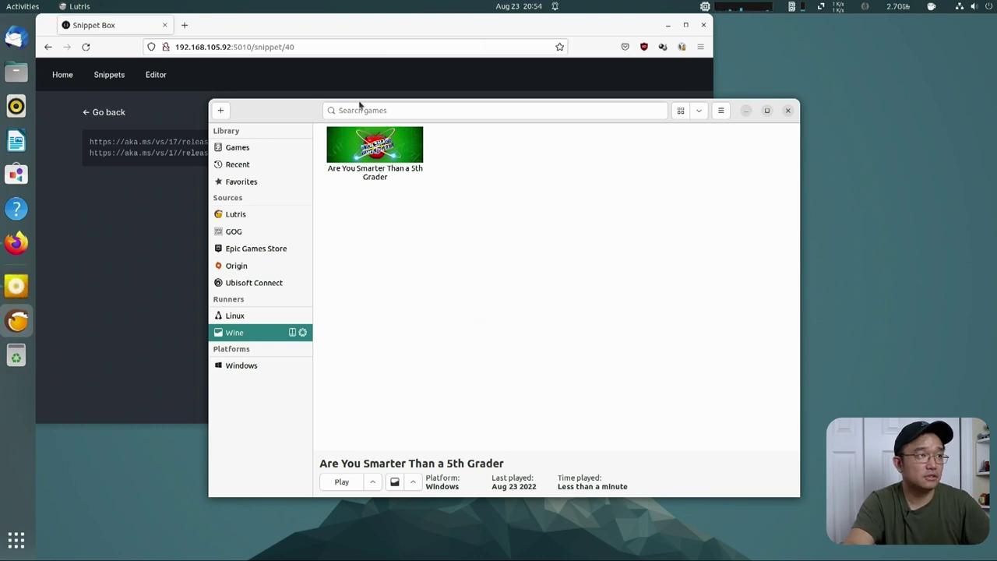
Move the Lutris window away from the installer, accept the EULA, install the Extra Credit DLC, and finish the setup.
{"action": "left_click_drag", "start_coordinate": [360, 104], "coordinate": [851, 323]}
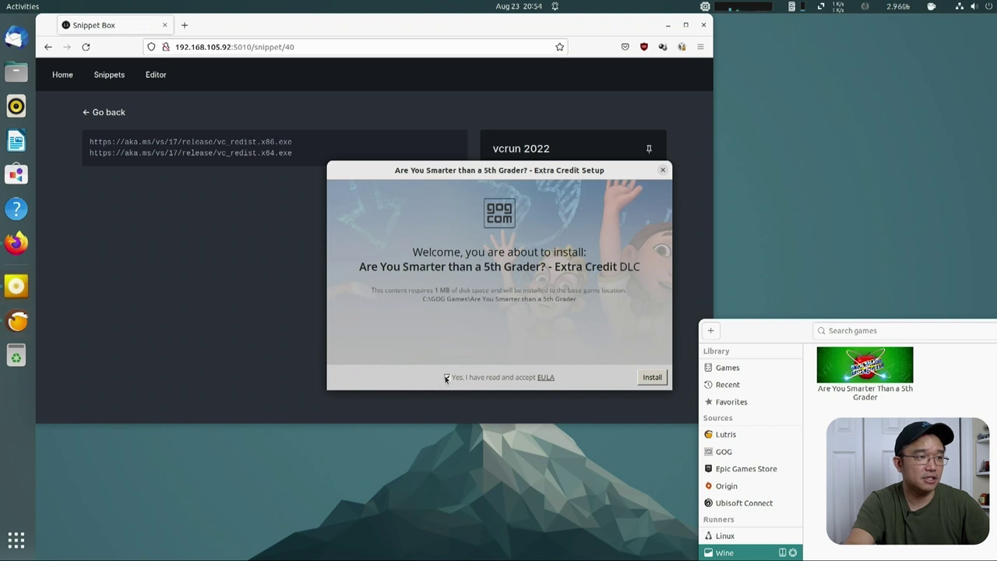
{"action": "left_click", "coordinate": [653, 378]}
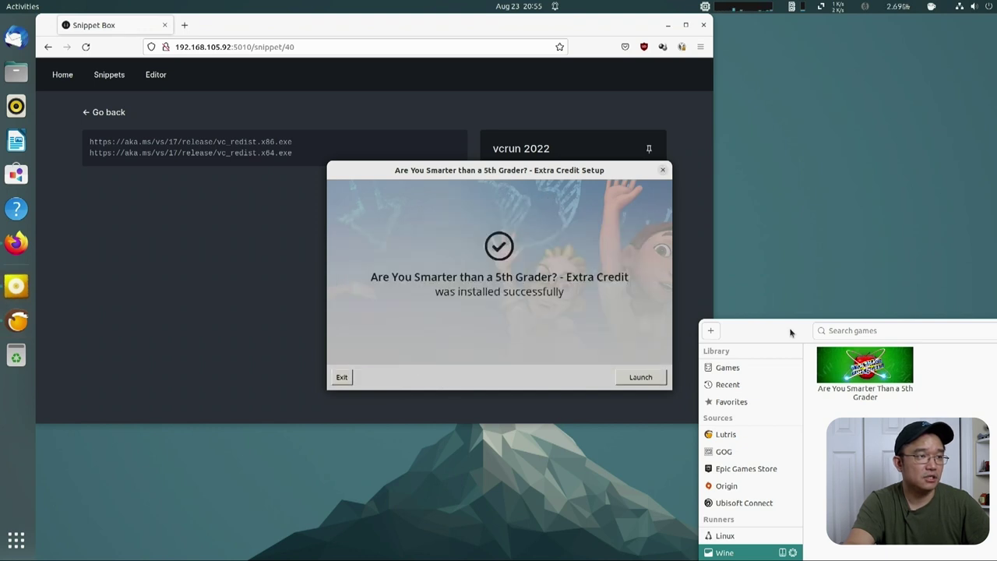
{"action": "left_click", "coordinate": [631, 376]}
Bring the Lutris window back fully into view and launch Are You Smarter Than a 5th Grader.
{"action": "left_click_drag", "start_coordinate": [756, 333], "coordinate": [341, 120]}
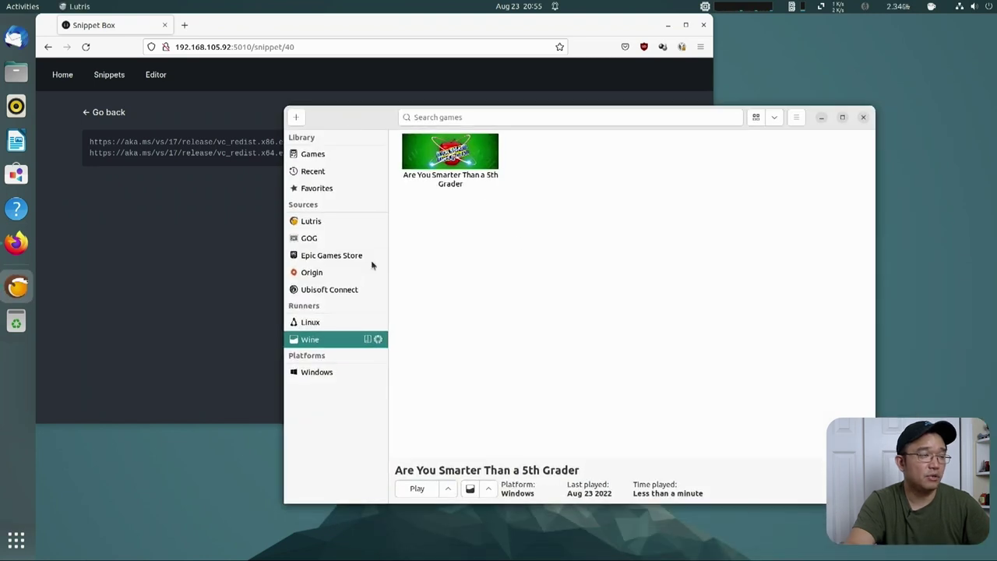
{"action": "left_click", "coordinate": [423, 492]}
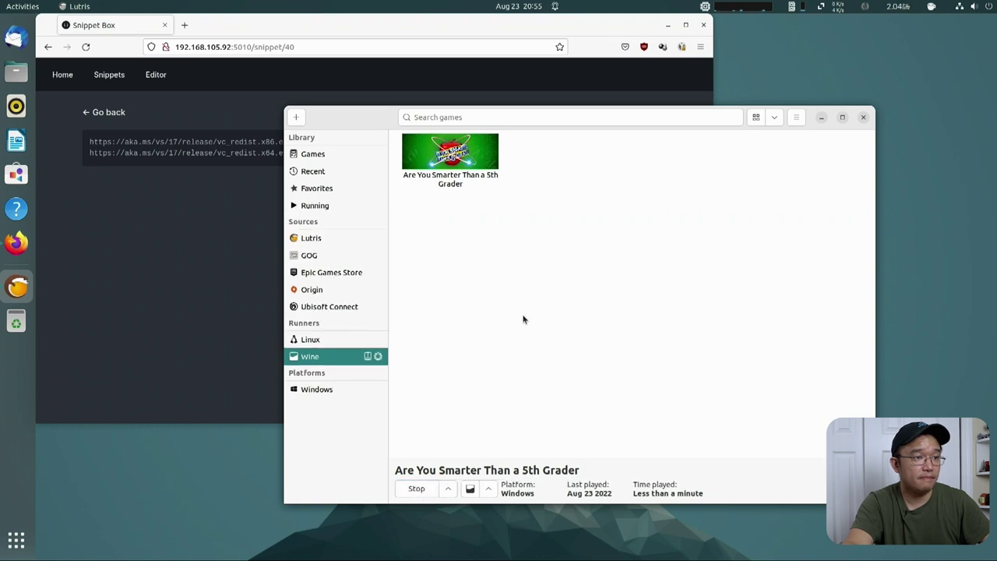